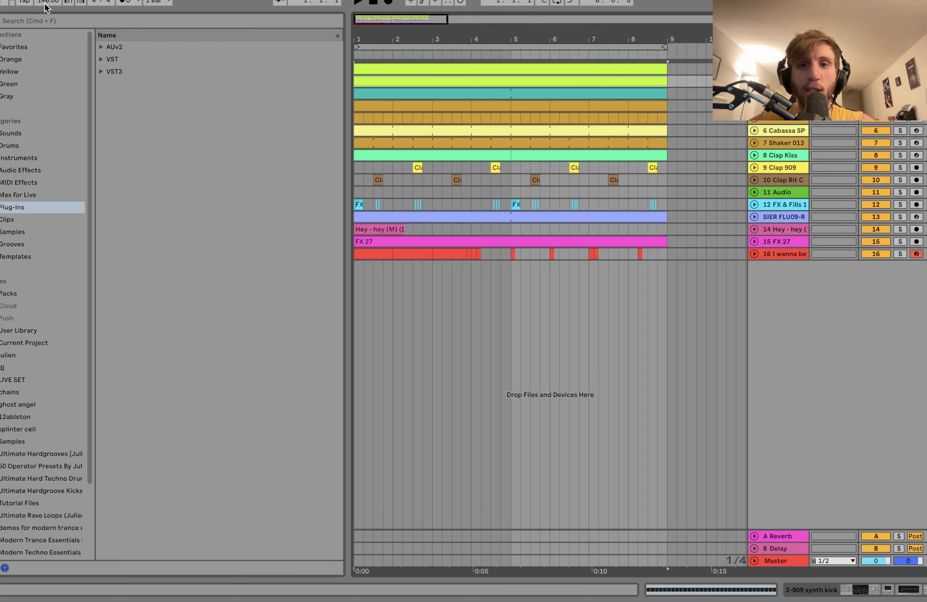
Step: Unfold the 909 synth kick track, show its device chain, and play back the kick
key(s)
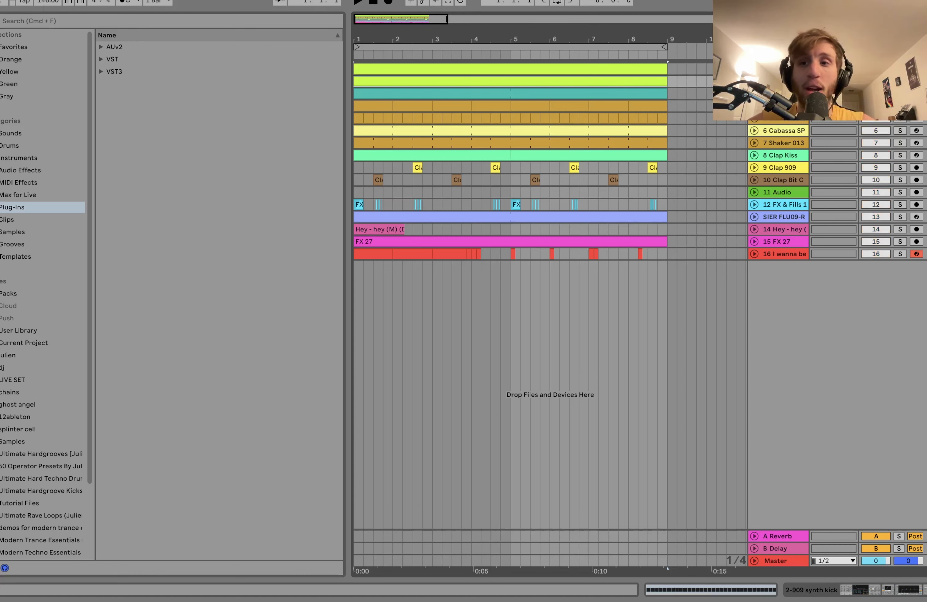
key(shift+Tab)
key(u)
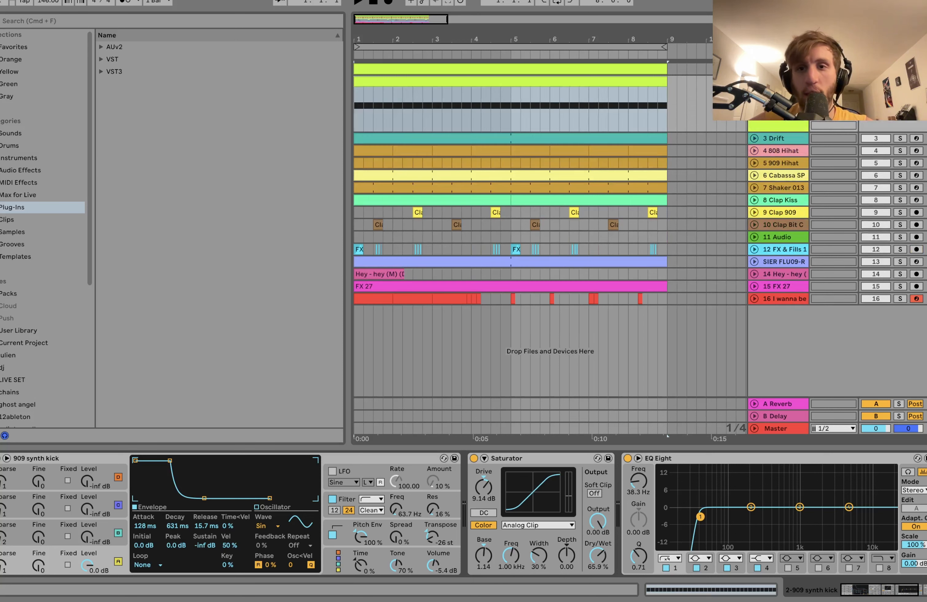
key(space)
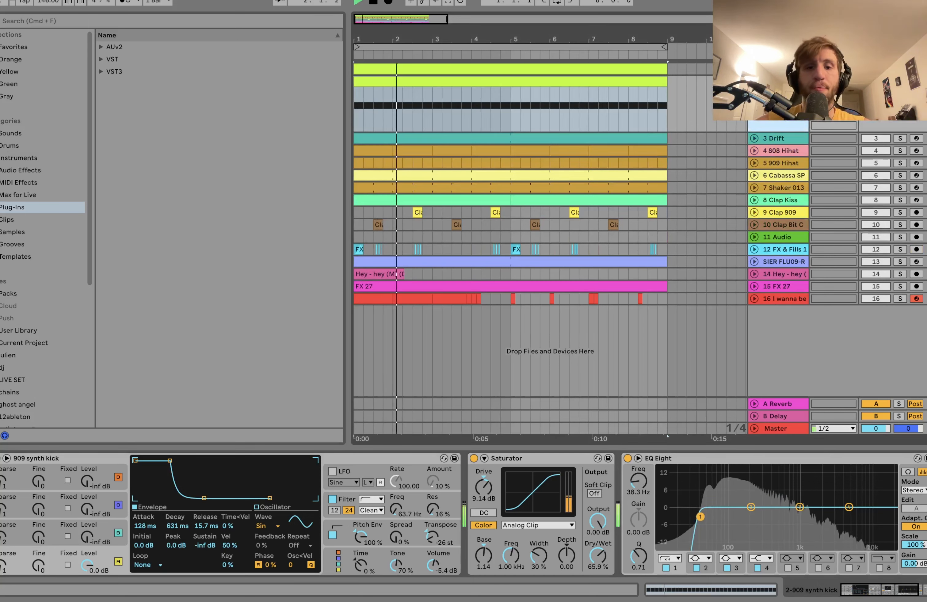
key(space)
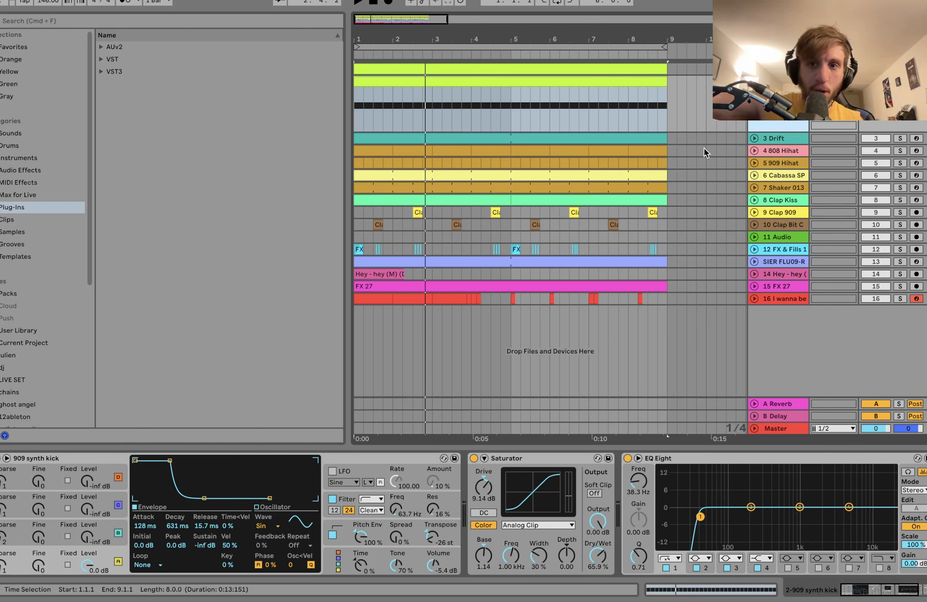
key(space)
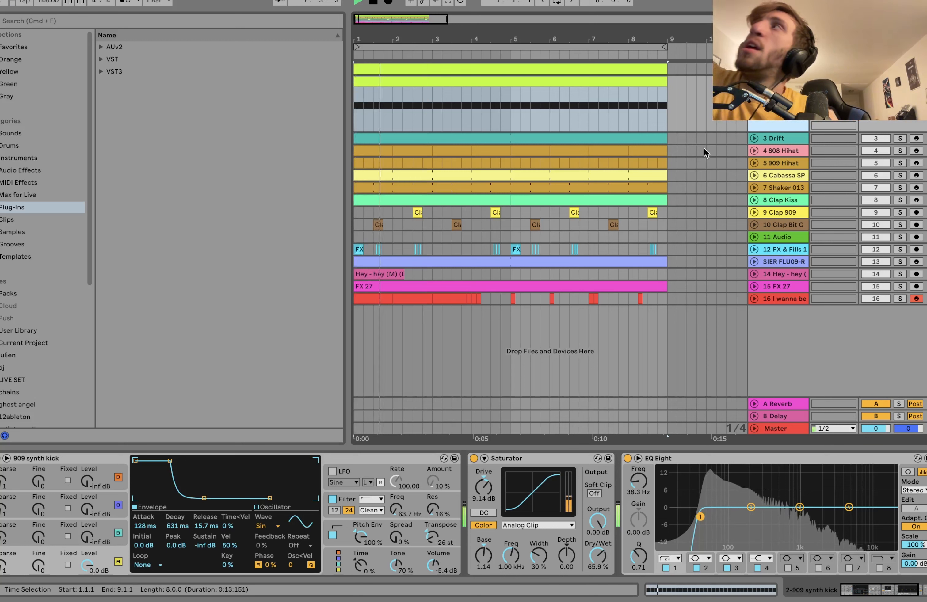
key(space)
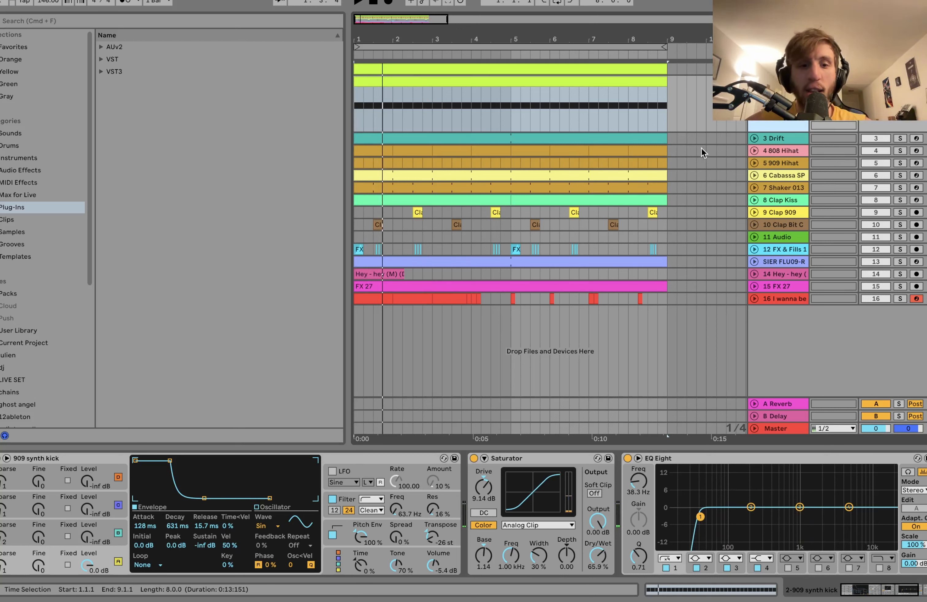
Step: Display the pitch envelope of the 909 synth kick instrument and audition the kick
click(369, 461)
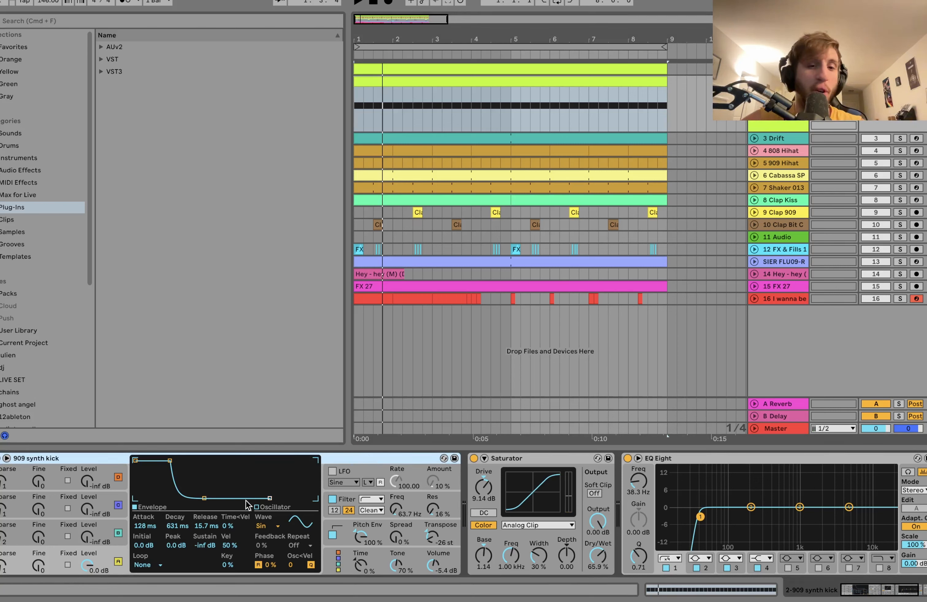
click(353, 531)
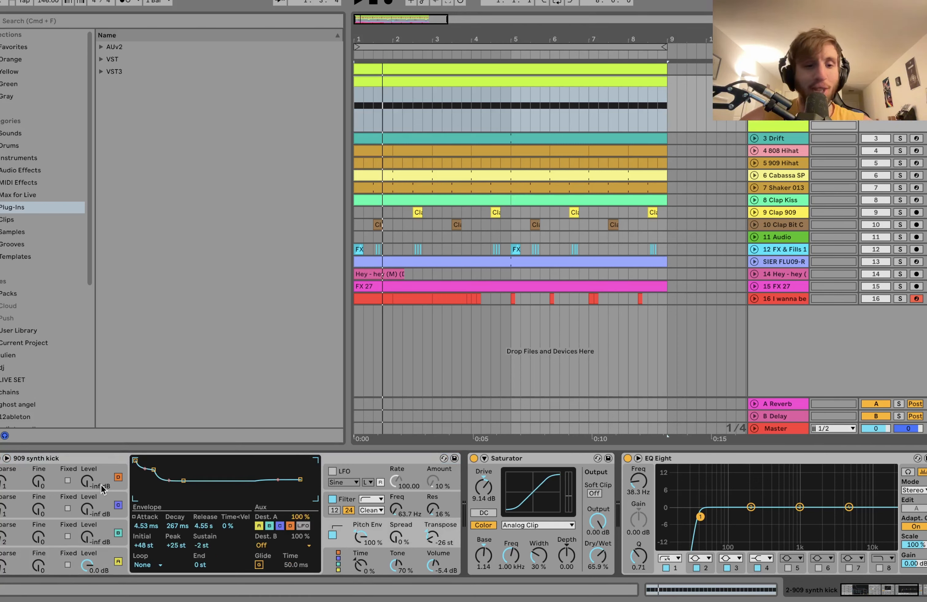
key(space)
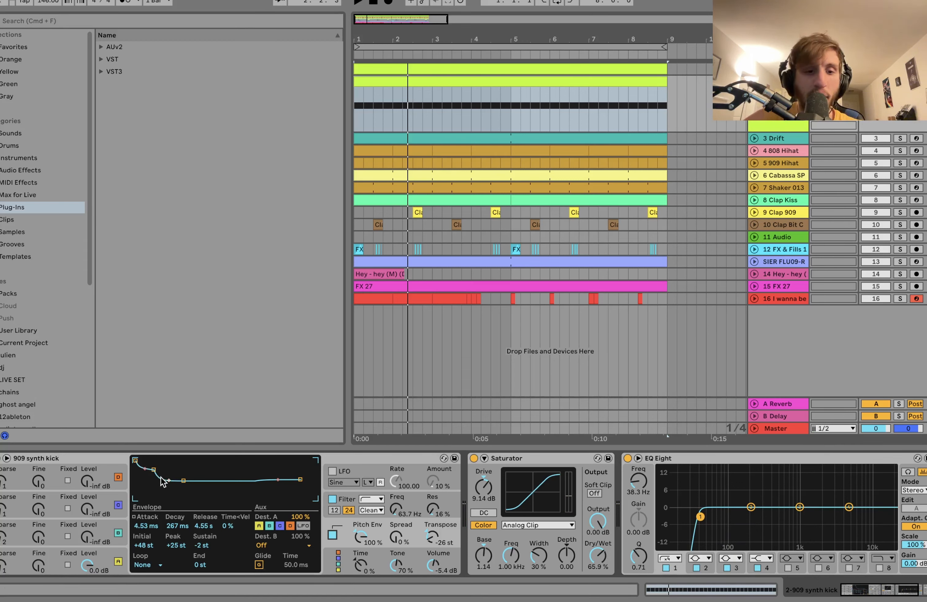
click(145, 526)
key(Delete)
key(space)
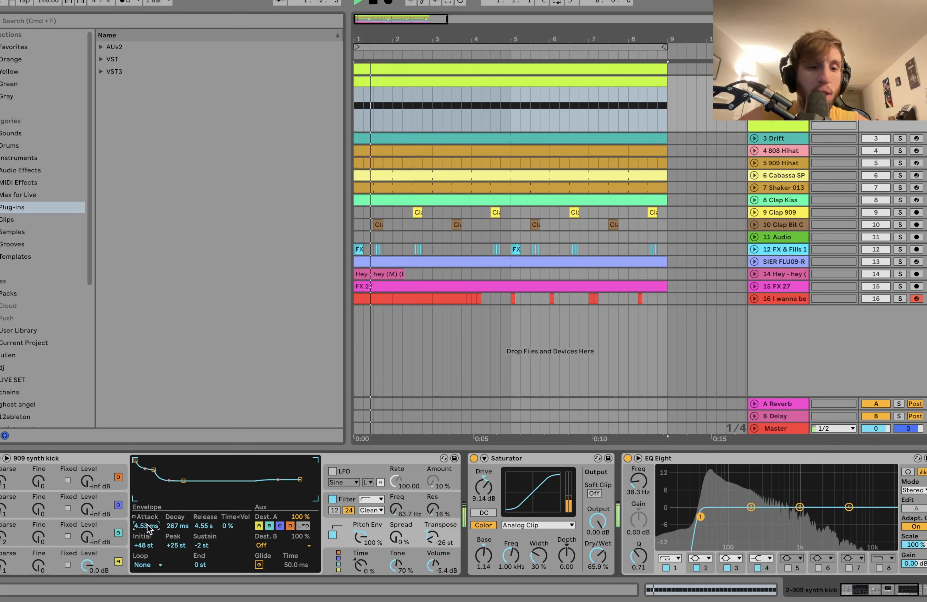
key(super+z)
key(space)
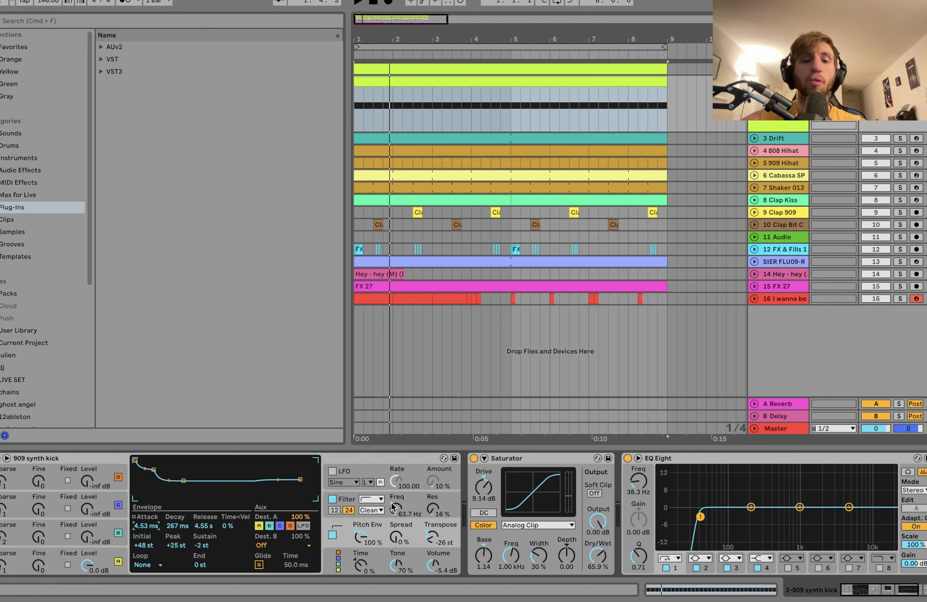
Step: Audition the kick with the 909 synth kick's filter switched off, and switch the filter back on
click(406, 500)
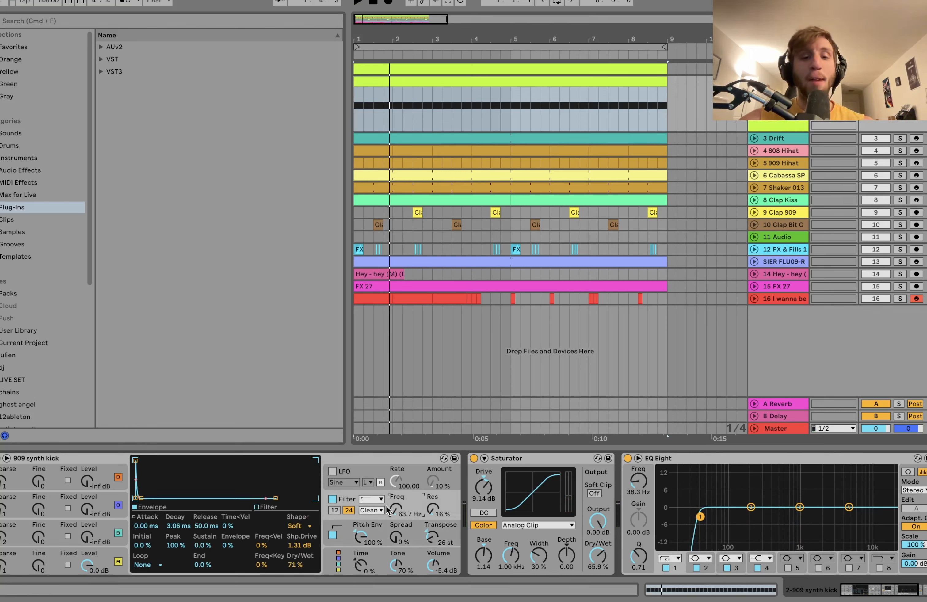
click(334, 500)
key(space)
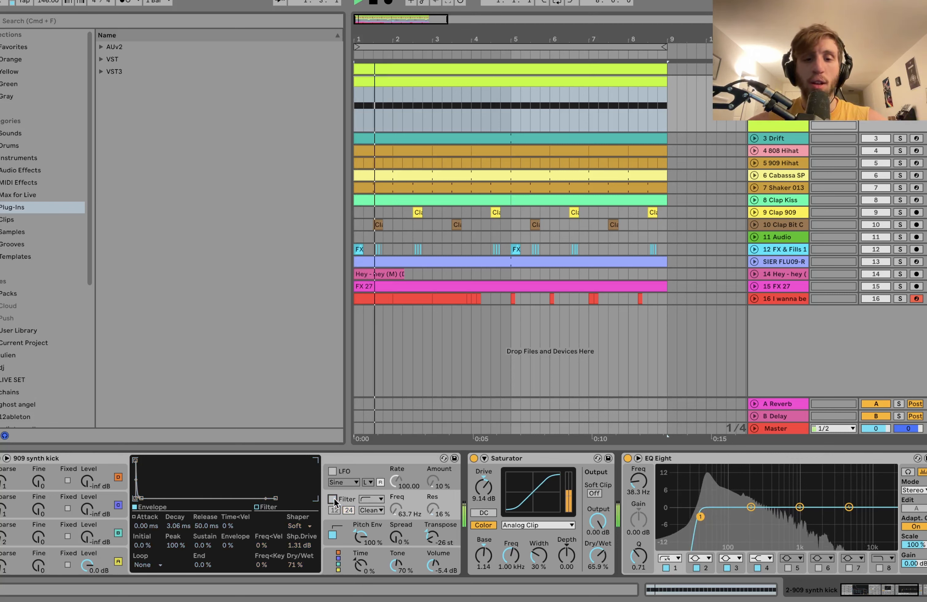
click(332, 500)
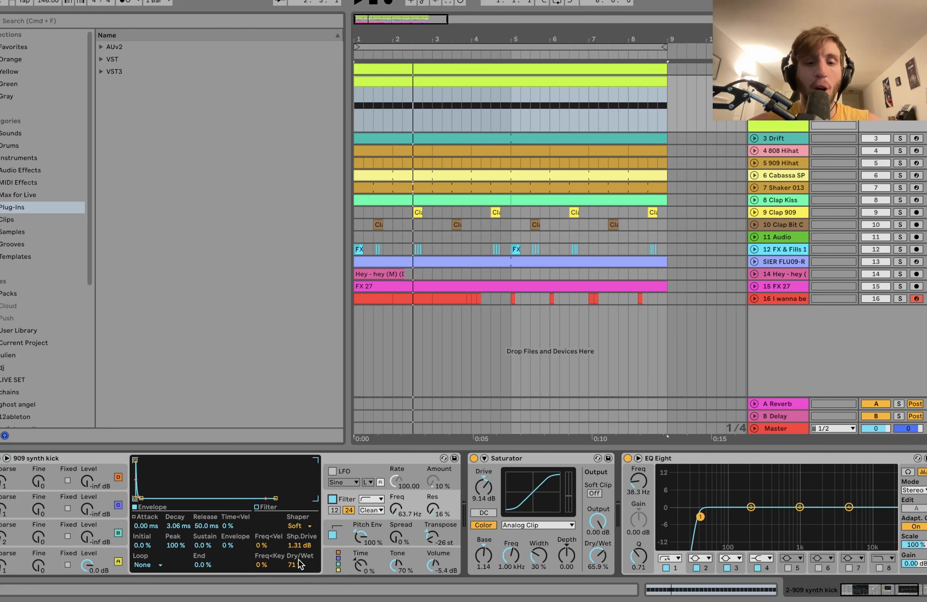
Step: Audition the kick with the Saturator bypassed, and switch the Saturator back on
scroll(300, 563, right, 5)
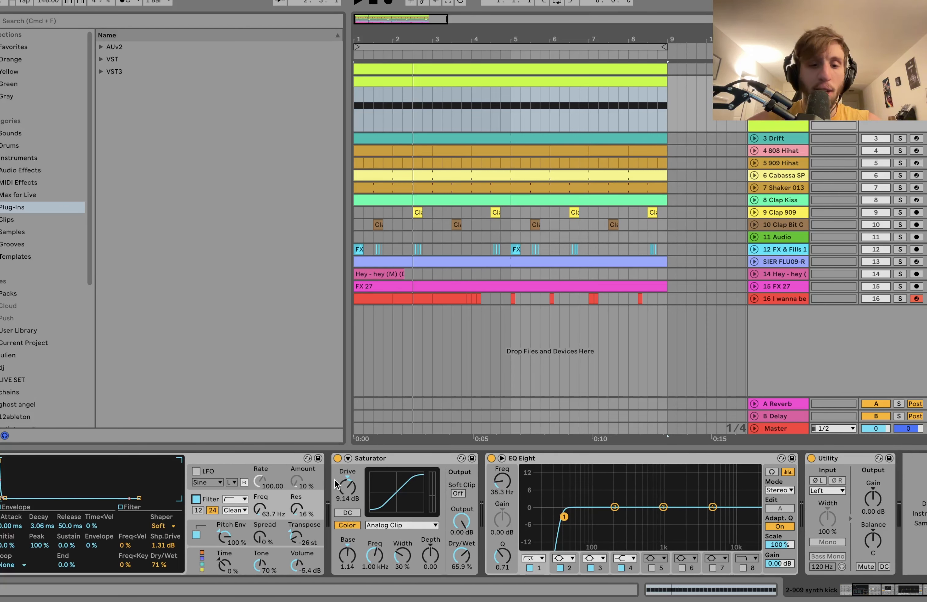
click(337, 458)
key(space)
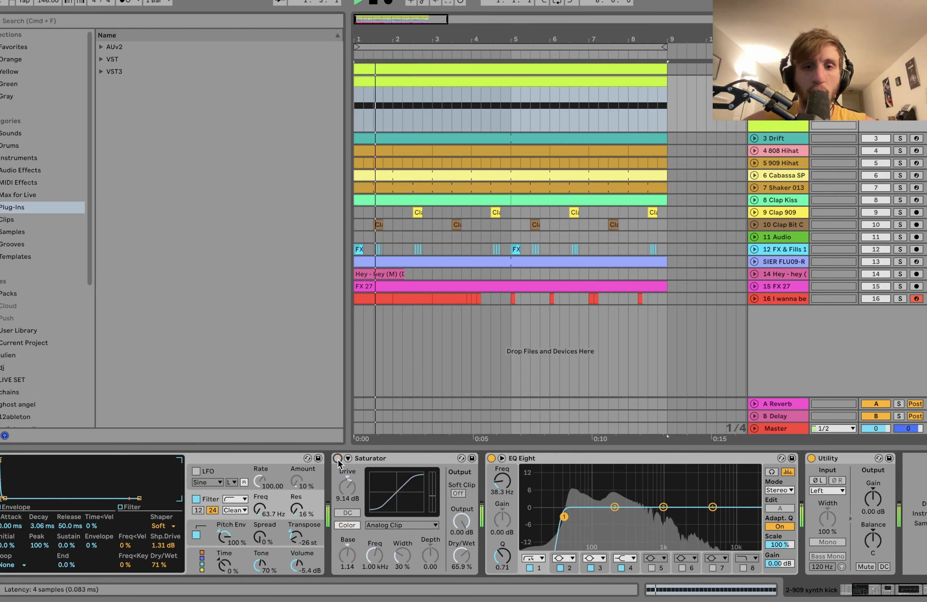
click(337, 459)
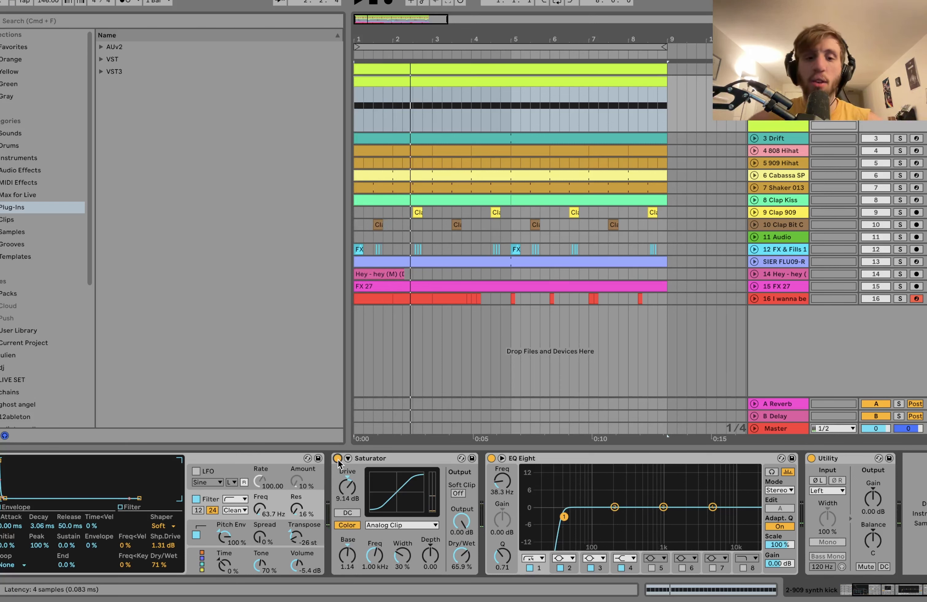
scroll(551, 518, right, 2)
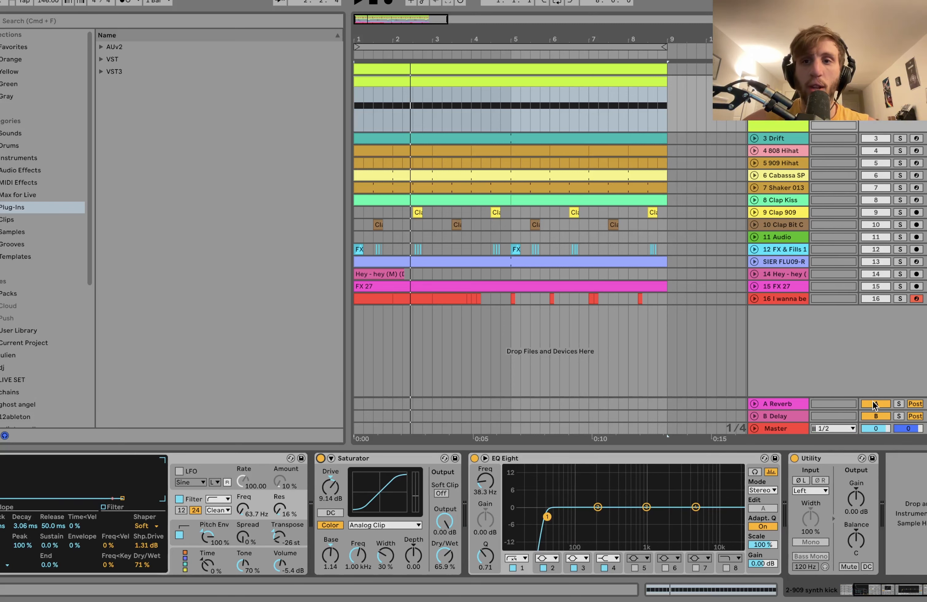
Step: Solo the Drift track for playback and unfold it in the arrangement
click(805, 139)
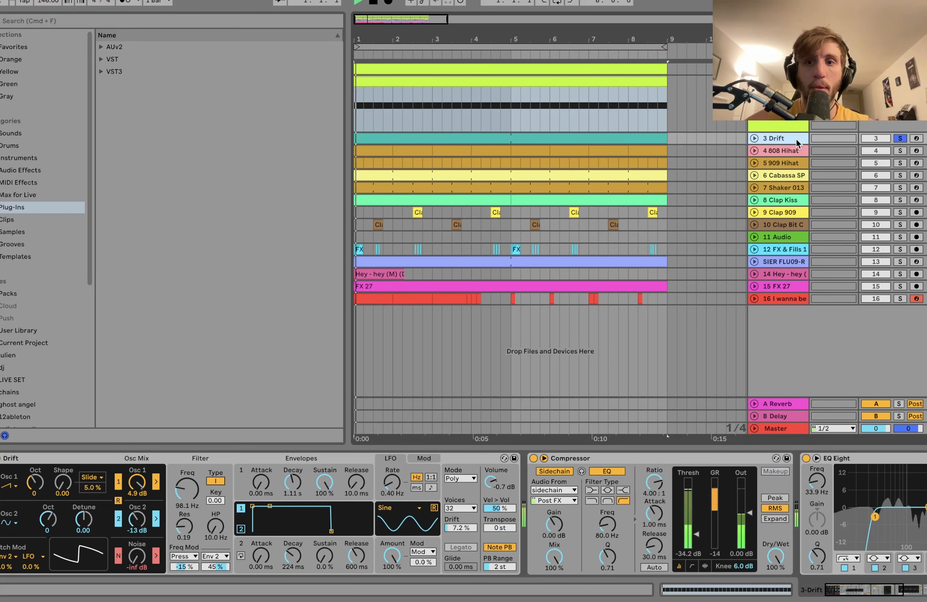
key(space)
click(753, 139)
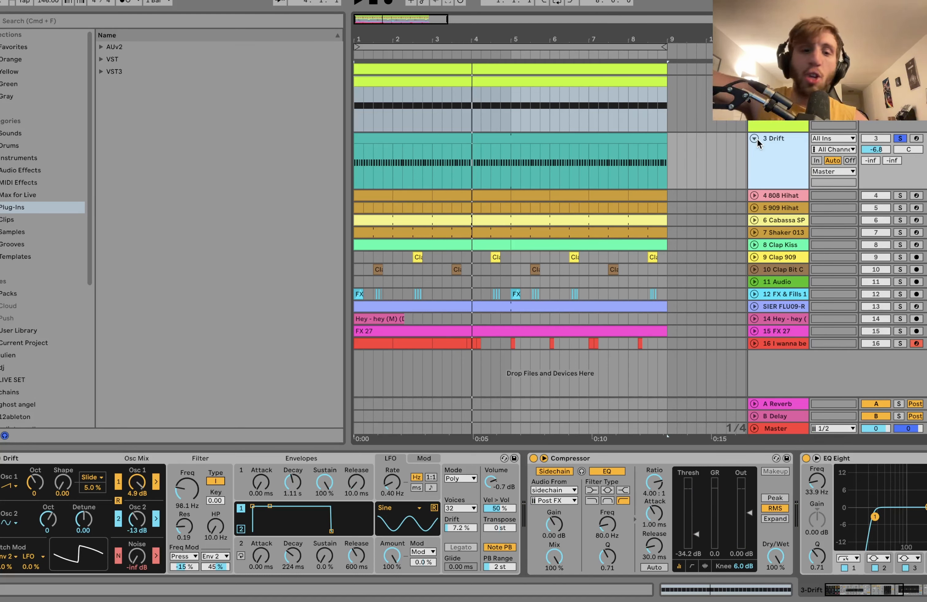
Step: Open the Drift track's MIDI clip, examine its C1 note pattern, and play it back
click(540, 139)
double_click(540, 139)
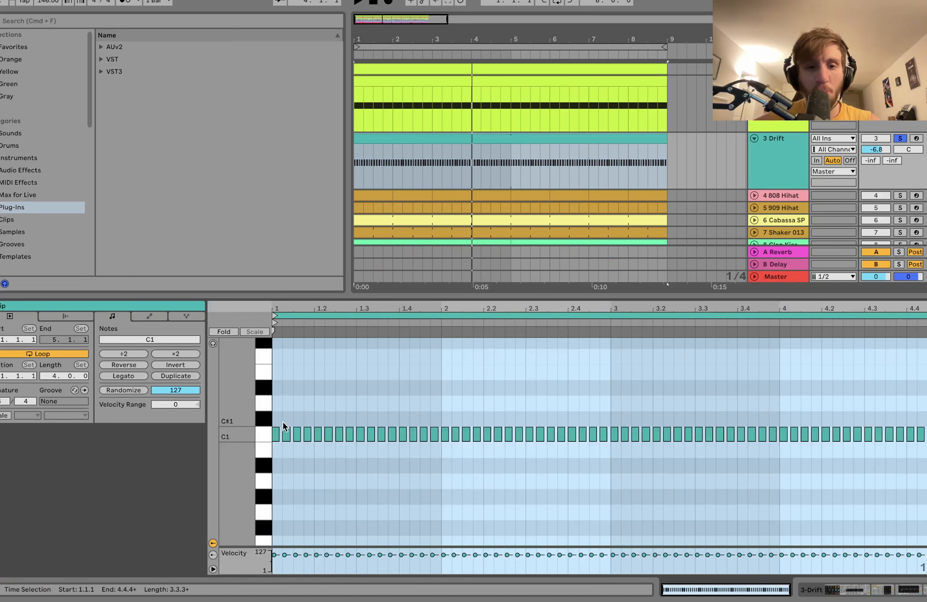
scroll(285, 428, up, 4)
scroll(285, 427, down, 1)
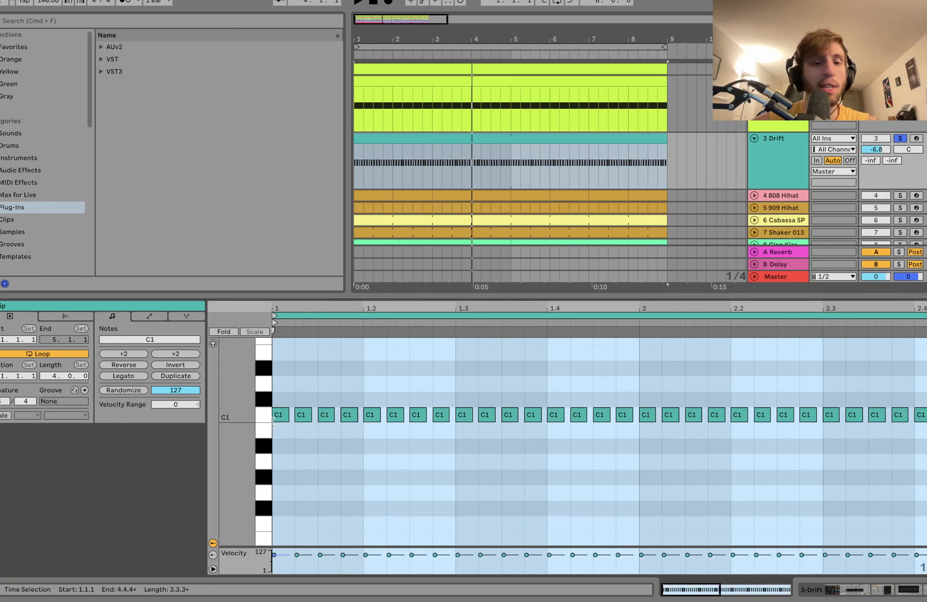
scroll(310, 417, up, 5)
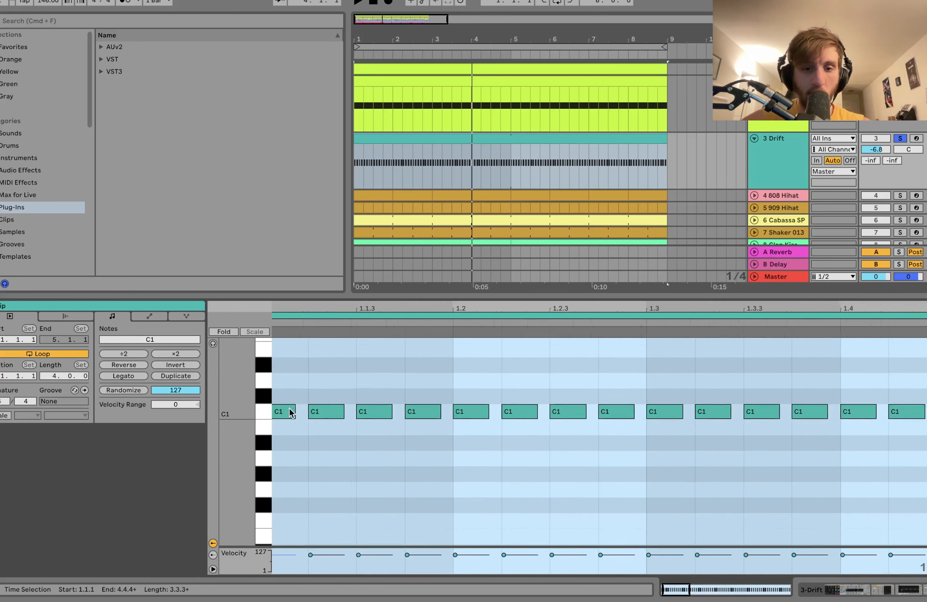
scroll(289, 408, down, 4)
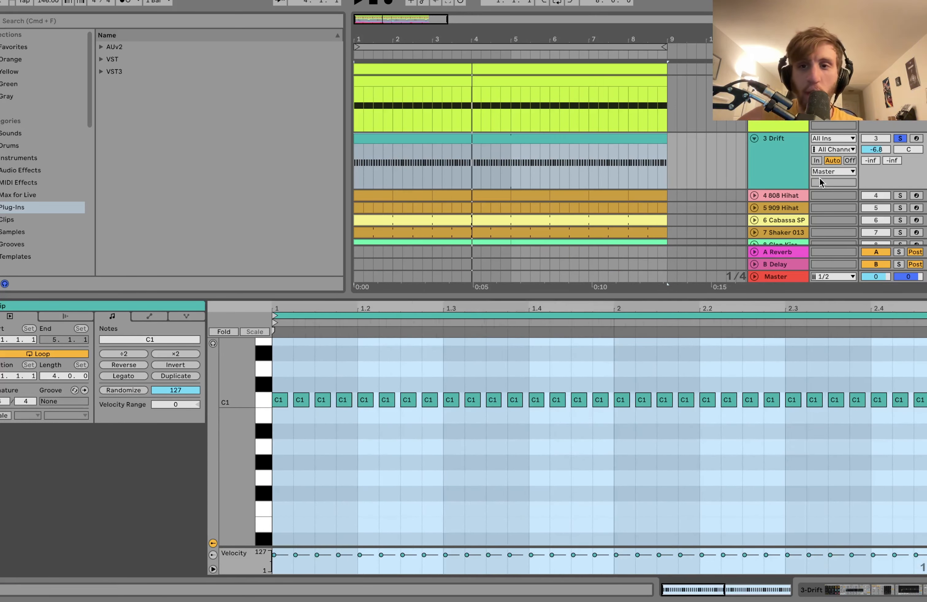
key(space)
double_click(786, 160)
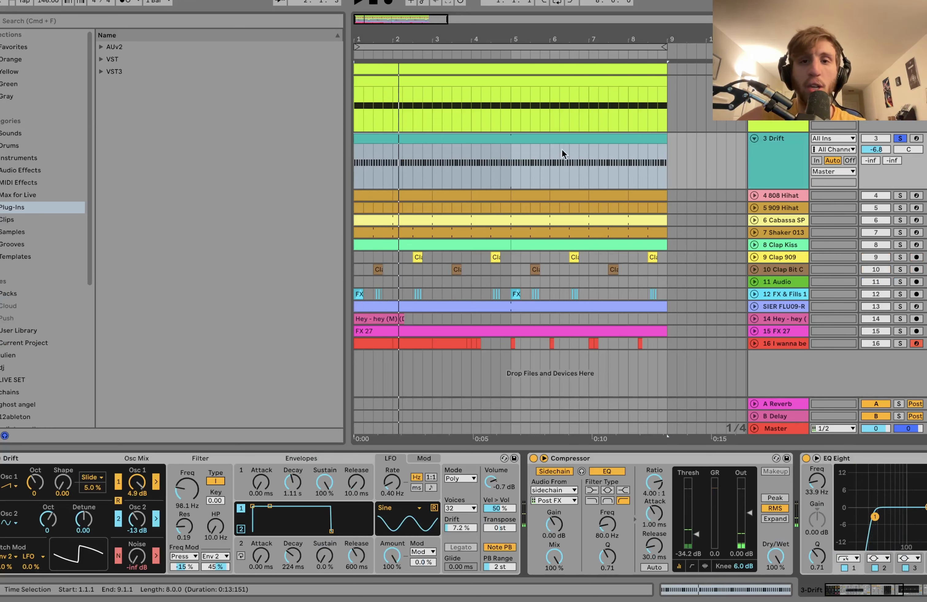
Step: Reopen the first MIDI clip on the Drift track, select all its notes, and start playback
click(556, 136)
double_click(556, 137)
key(super+a)
key(space)
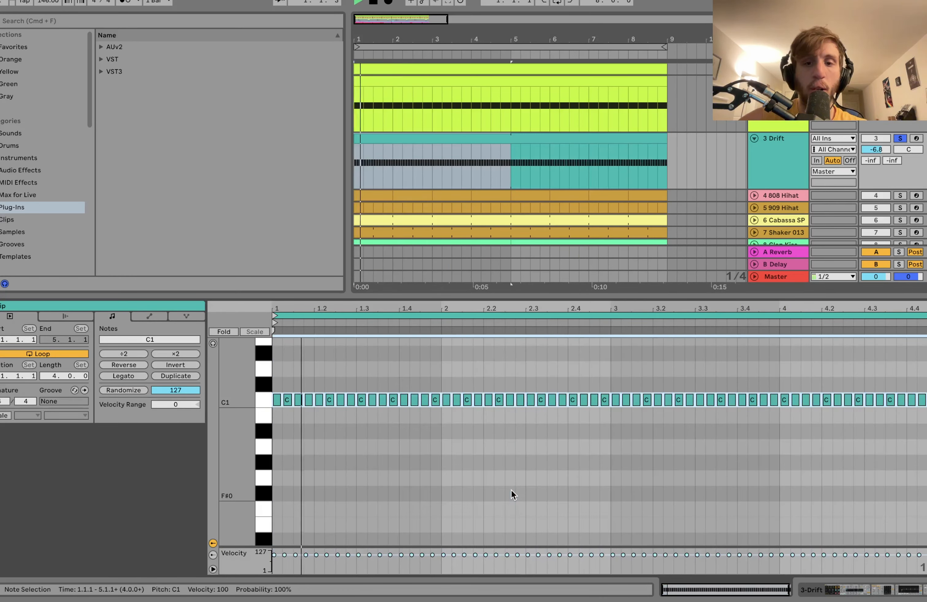
Step: Show the Drift synth's second envelope in its display and listen to the soloed track
click(761, 166)
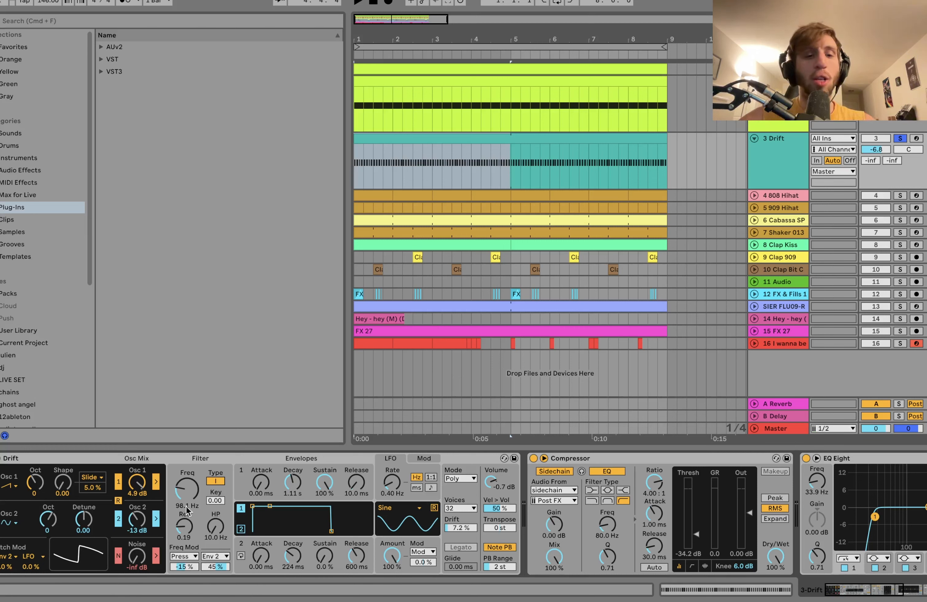
click(241, 528)
key(space)
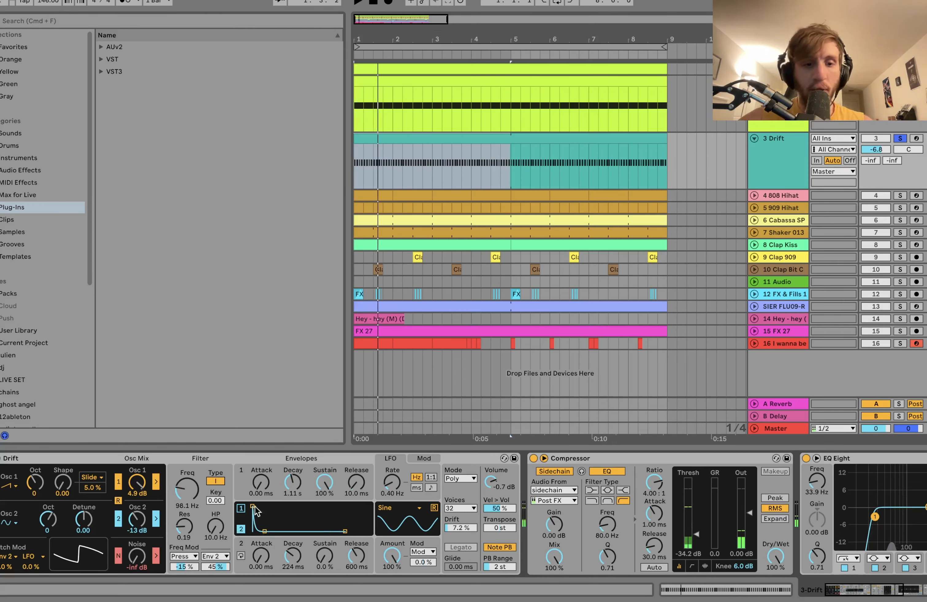
key(space)
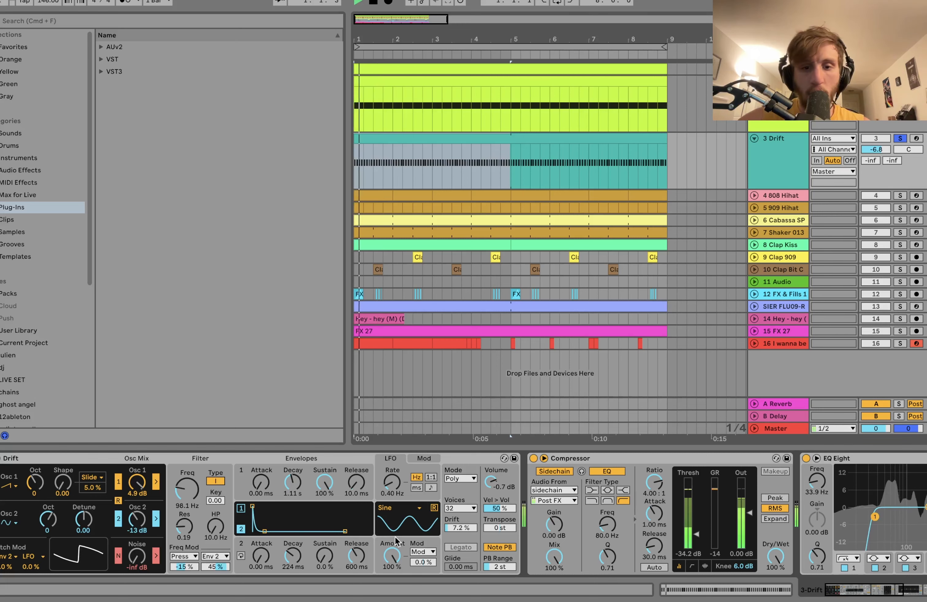
Step: Examine the sidechained Compressor, EQ Eight and Utility on the Drift track while listening to it
scroll(471, 537, right, 10)
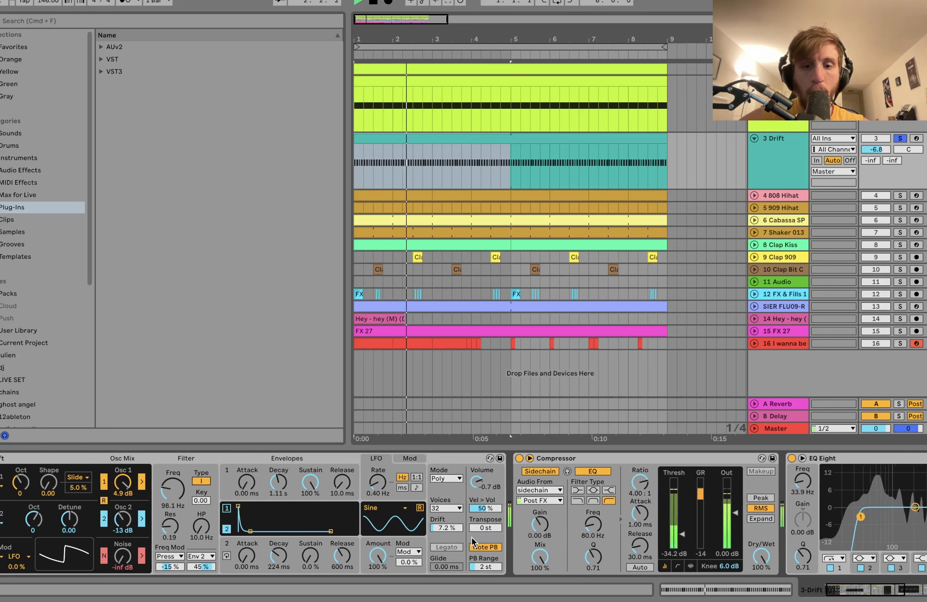
scroll(487, 526, right, 4)
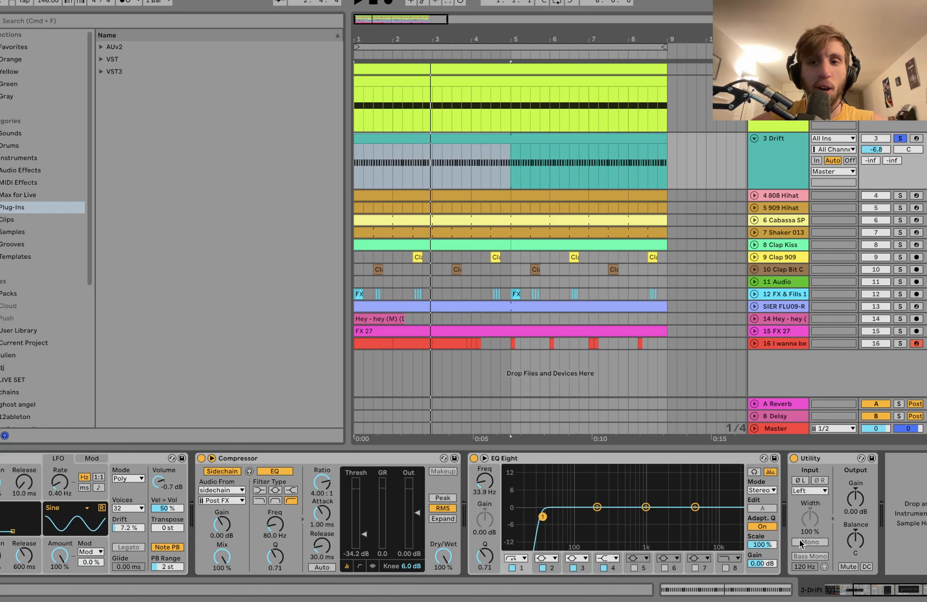
key(space)
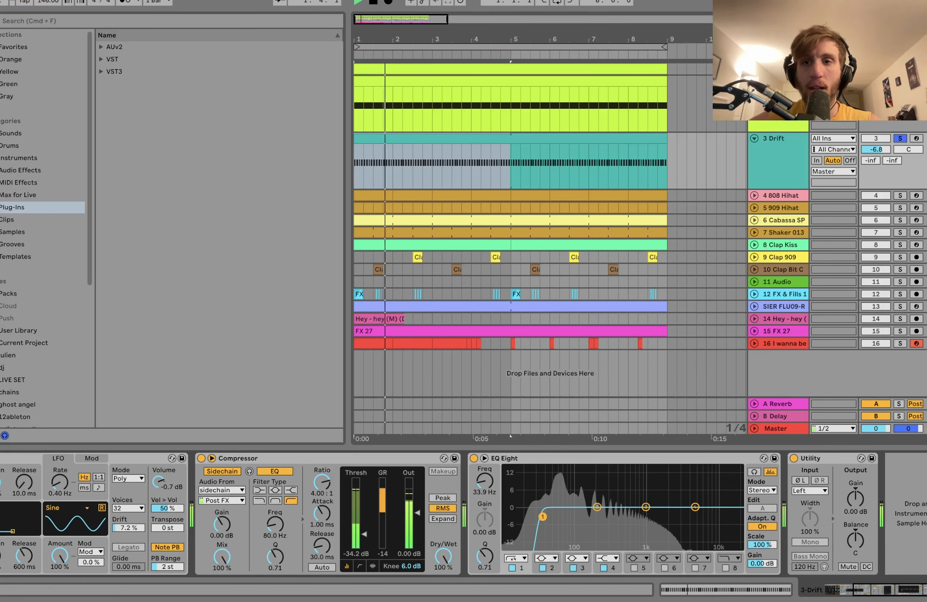
key(space)
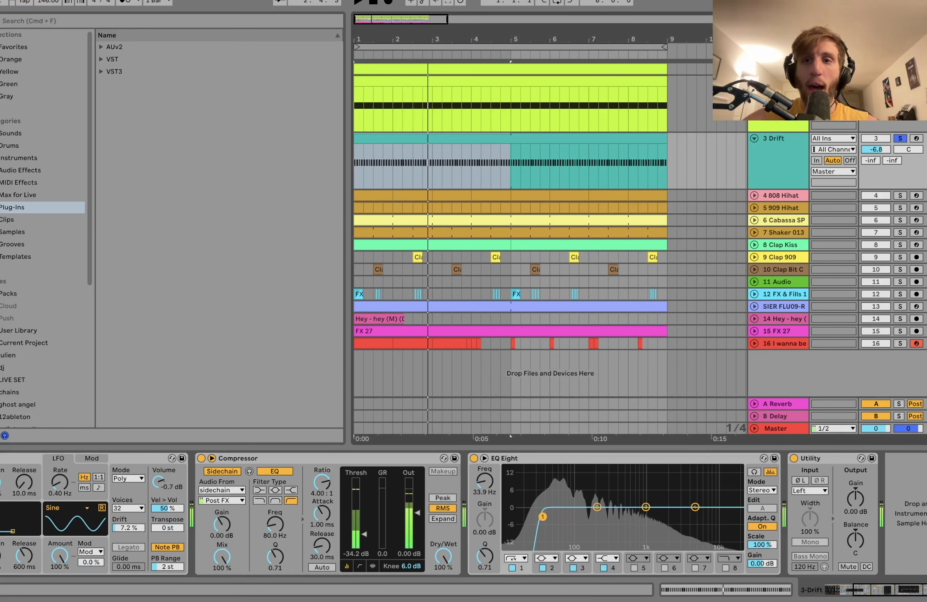
Step: Toggle the Drift track's solo off and on again, and restart playback
click(900, 138)
click(900, 138)
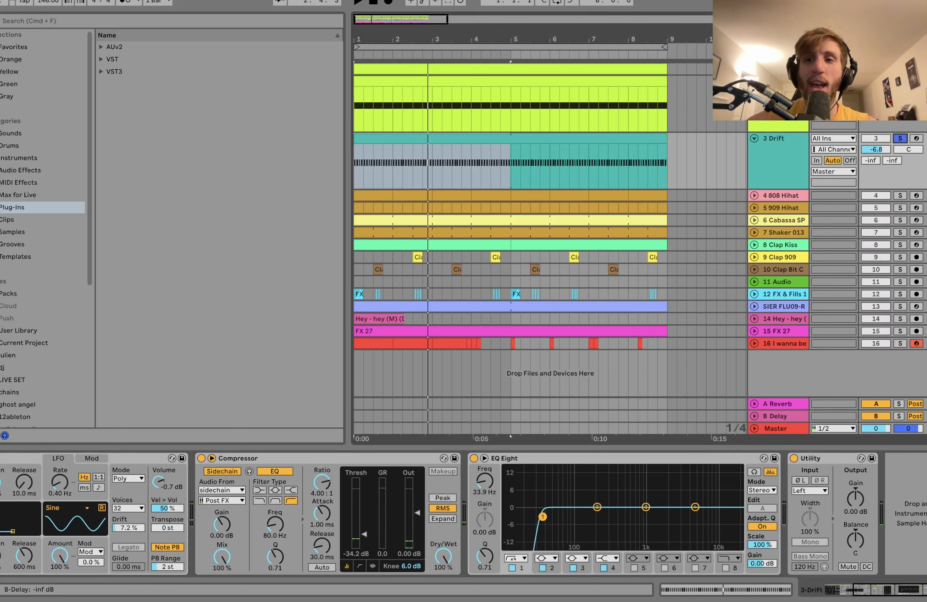
key(space)
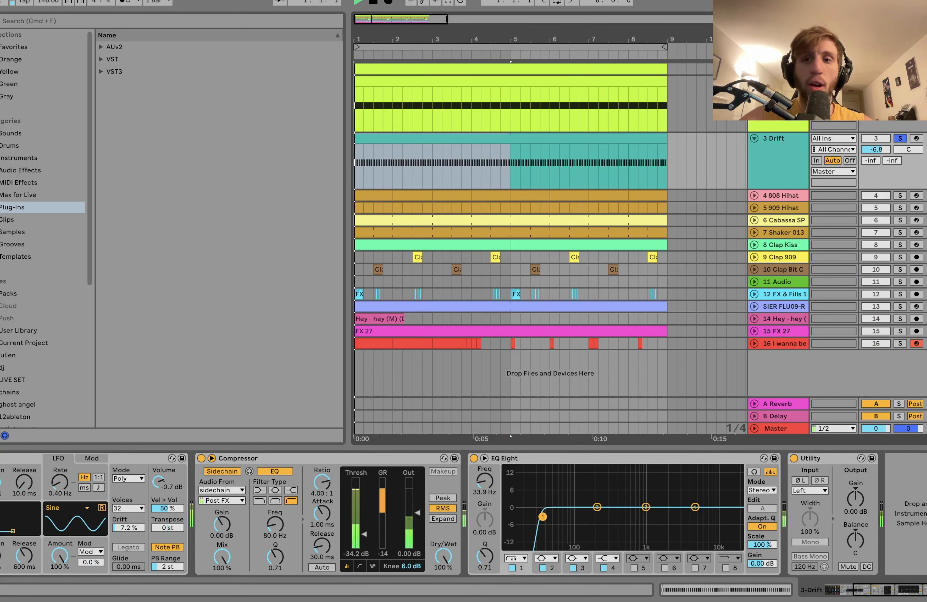
Step: Solo the tracks from 808 Hihat through Clap Kiss together, unfold their lanes and play them
key(space)
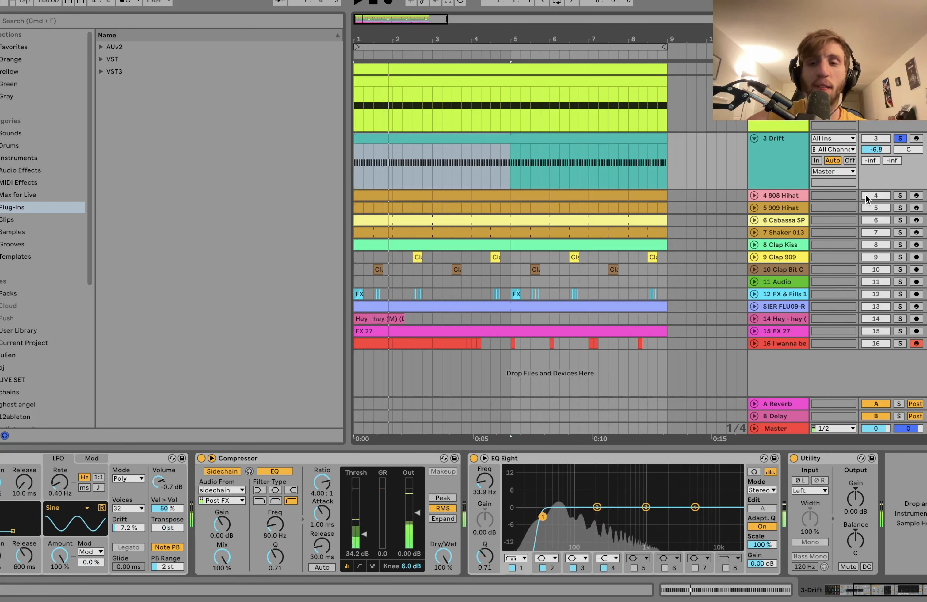
click(776, 194)
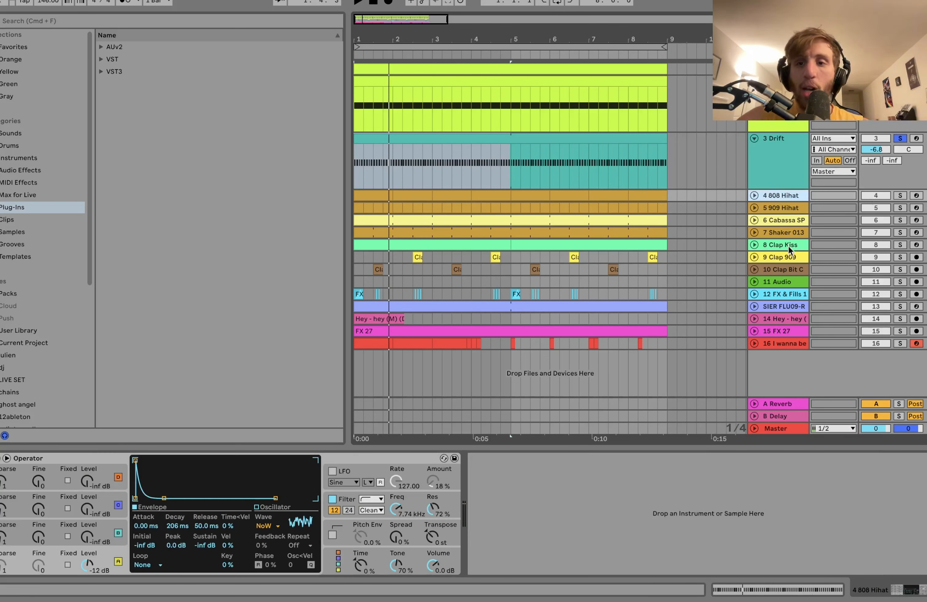
shift+click(785, 244)
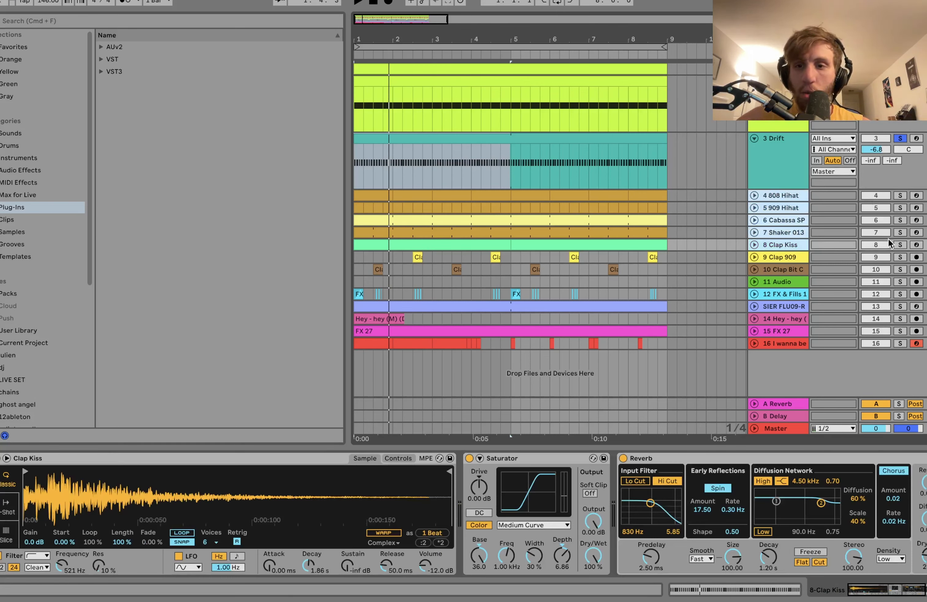
click(899, 244)
click(754, 245)
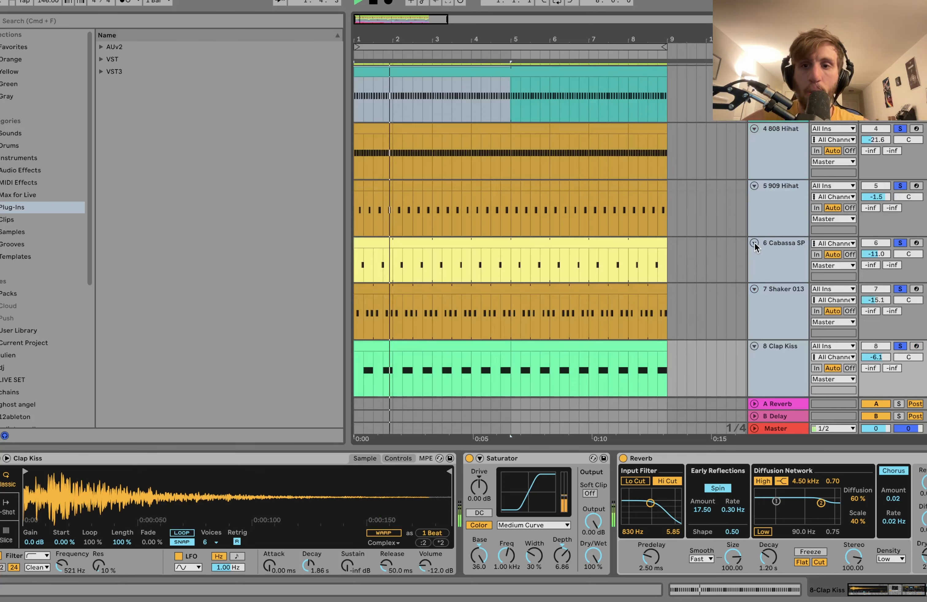
Step: Clear the group solo, solo only the 909 Hihat track and play it with its devices shown
click(781, 208)
click(778, 169)
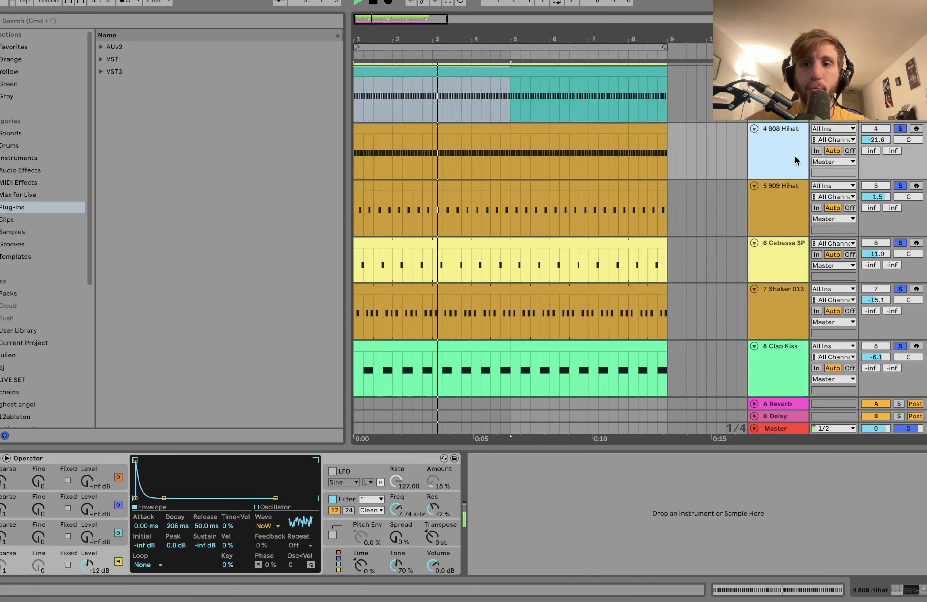
click(899, 186)
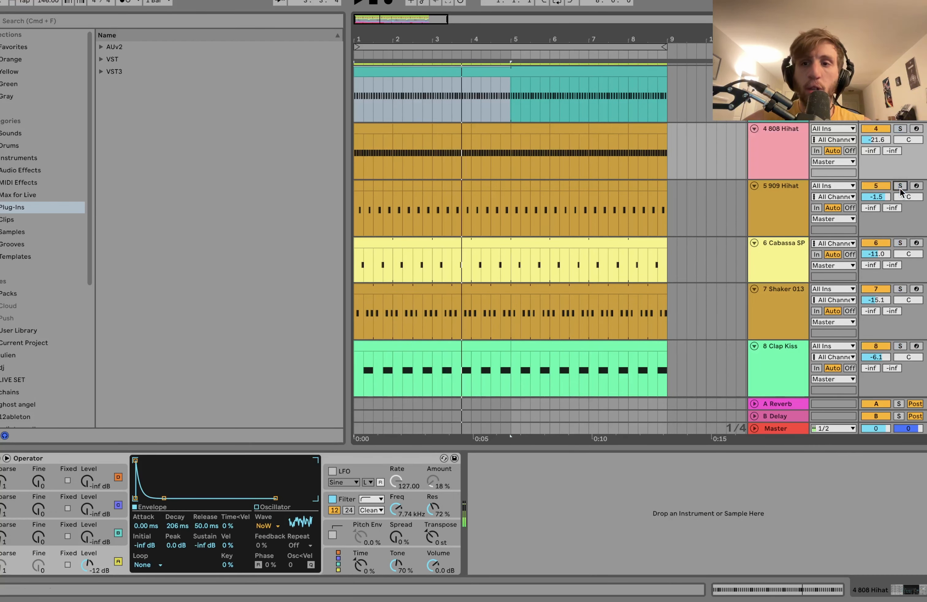
click(758, 210)
key(space)
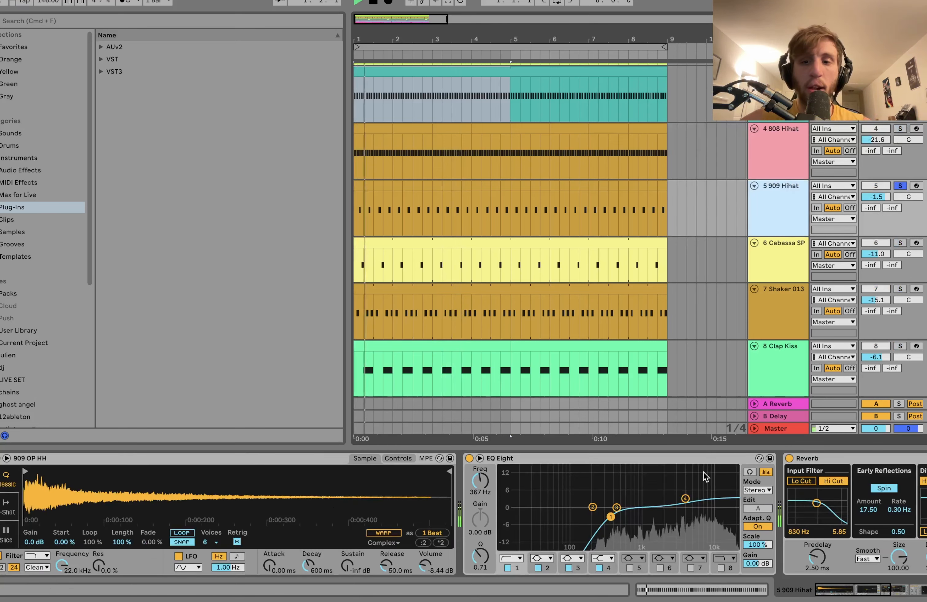
Step: Examine the EQ Eight, Reverb and sidechained Compressor on the 909 Hihat track
scroll(703, 473, right, 5)
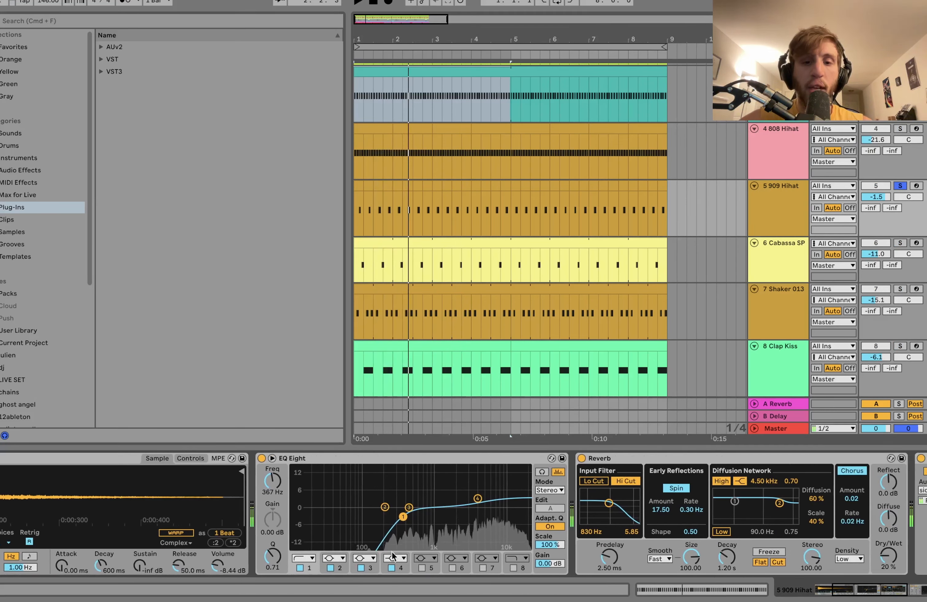
scroll(417, 515, right, 5)
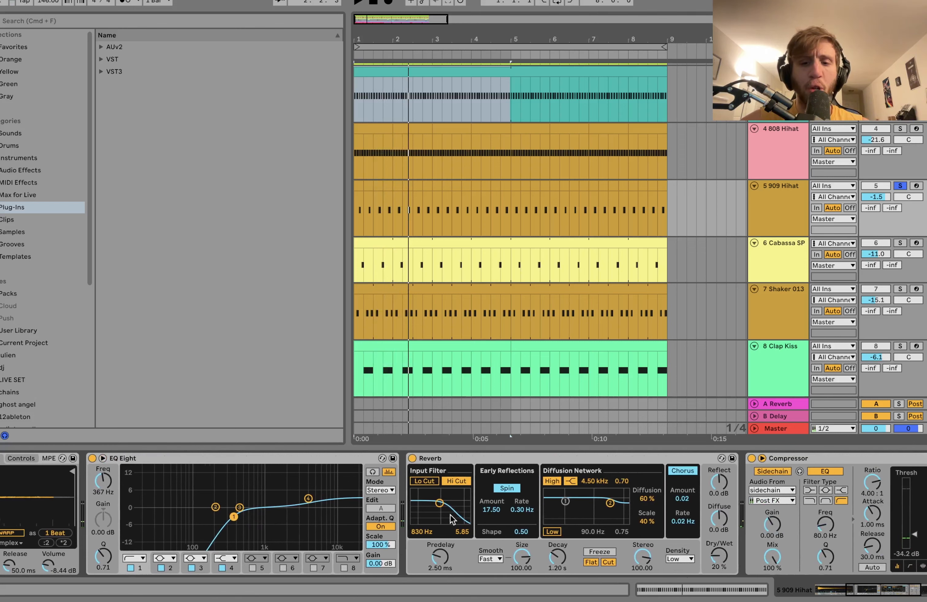
scroll(451, 519, right, 5)
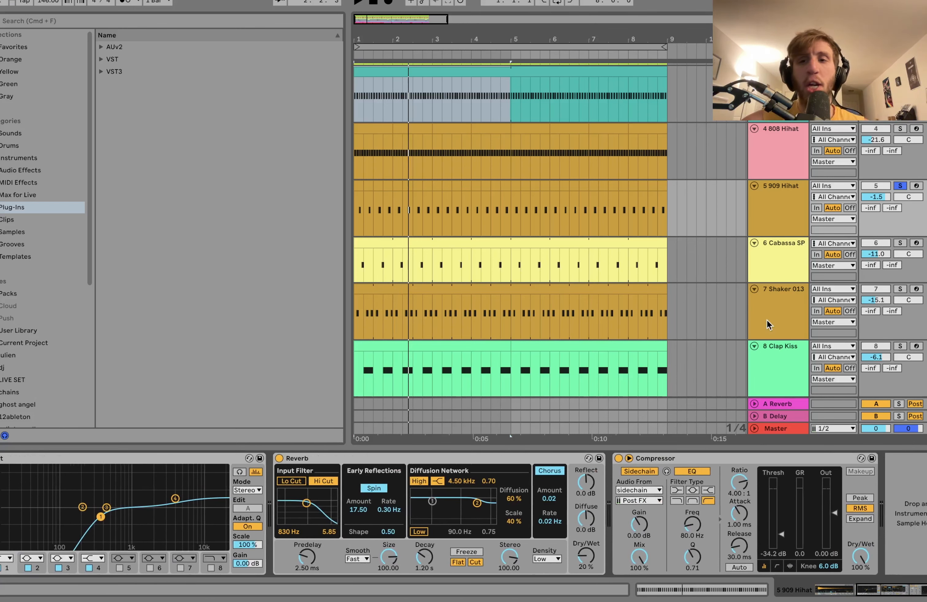
Step: Add the Drift track to the soloed 909 Hihat and play both together
scroll(889, 137, up, 3)
key(space)
click(899, 139)
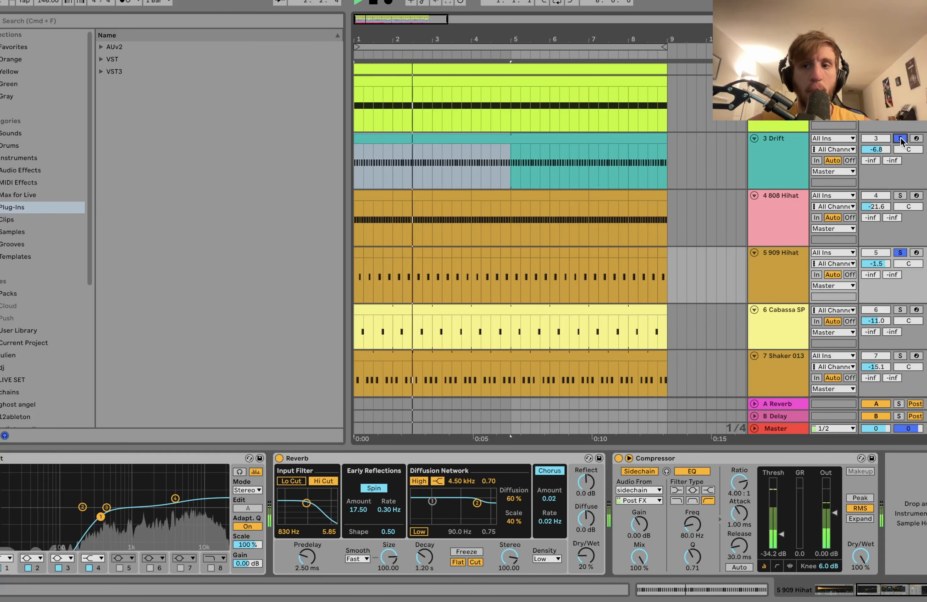
Step: Compare the 909 Hihat with its sidechained Compressor bypassed and re-enabled during playback
click(618, 458)
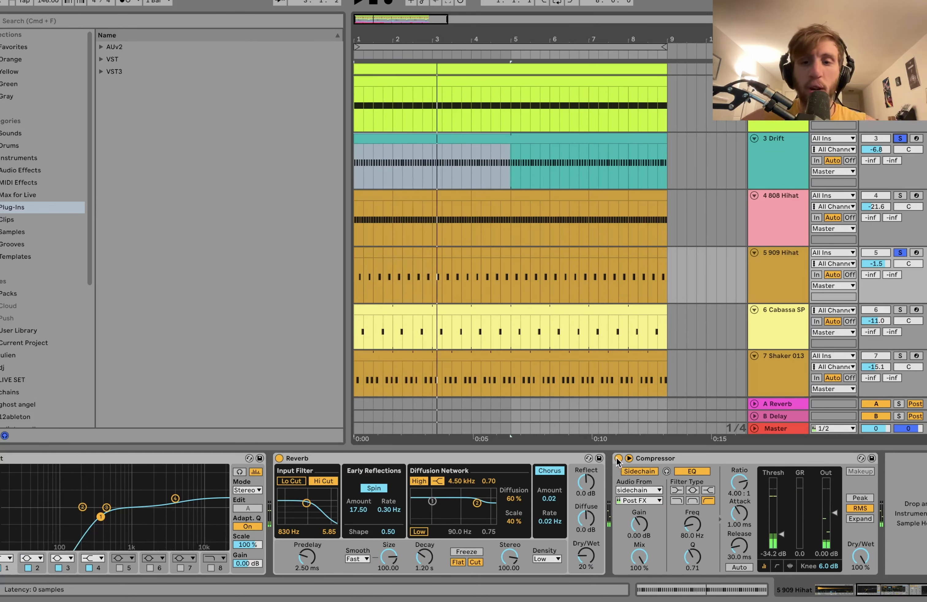
key(space)
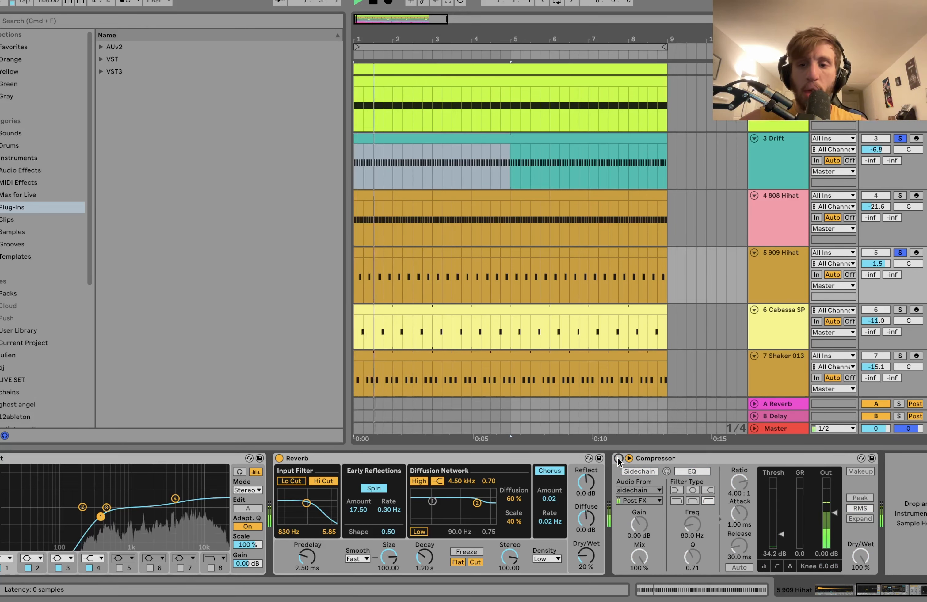
click(618, 458)
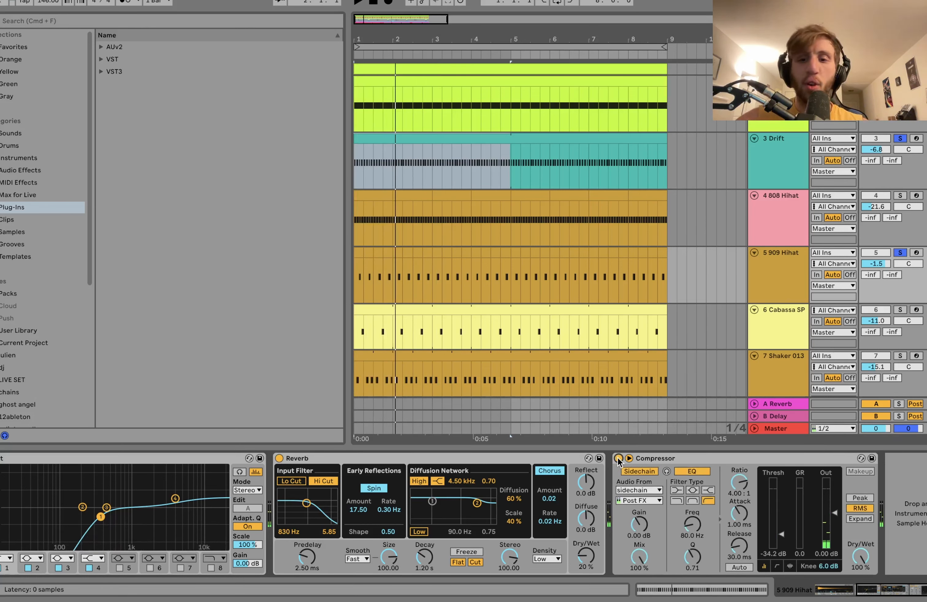
key(space)
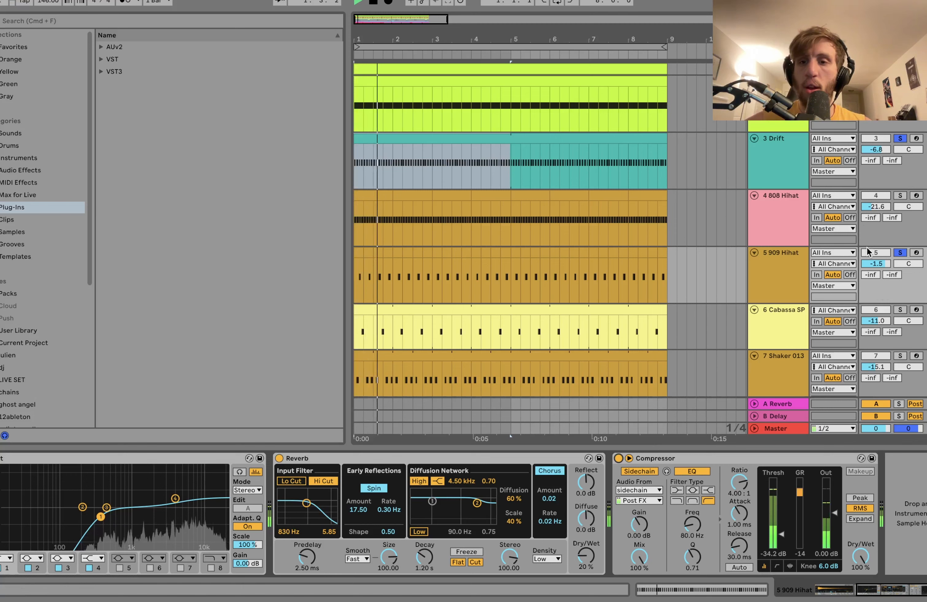
Step: Listen to the 808 Hihat track on its own and examine its Operator envelope and filter settings
click(768, 211)
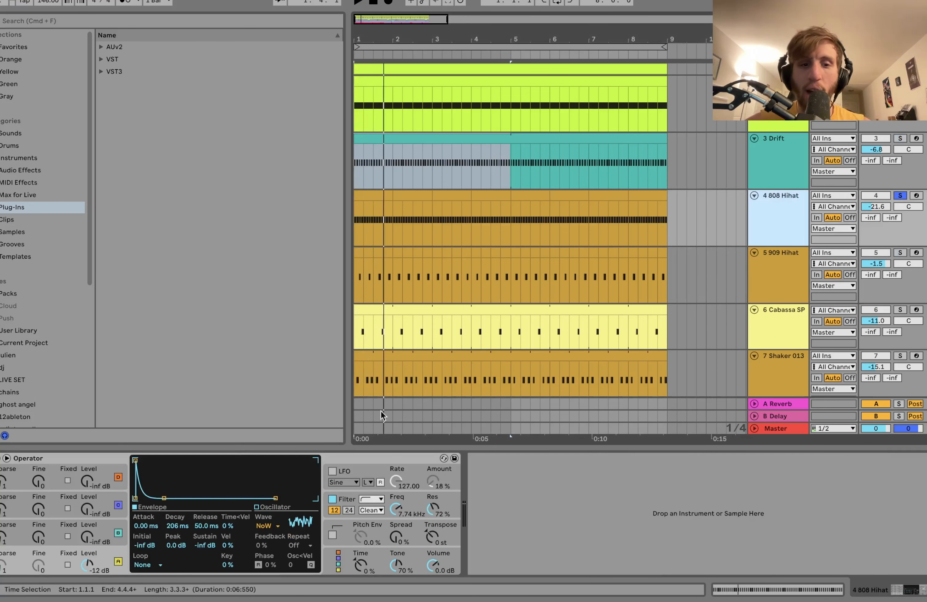
key(space)
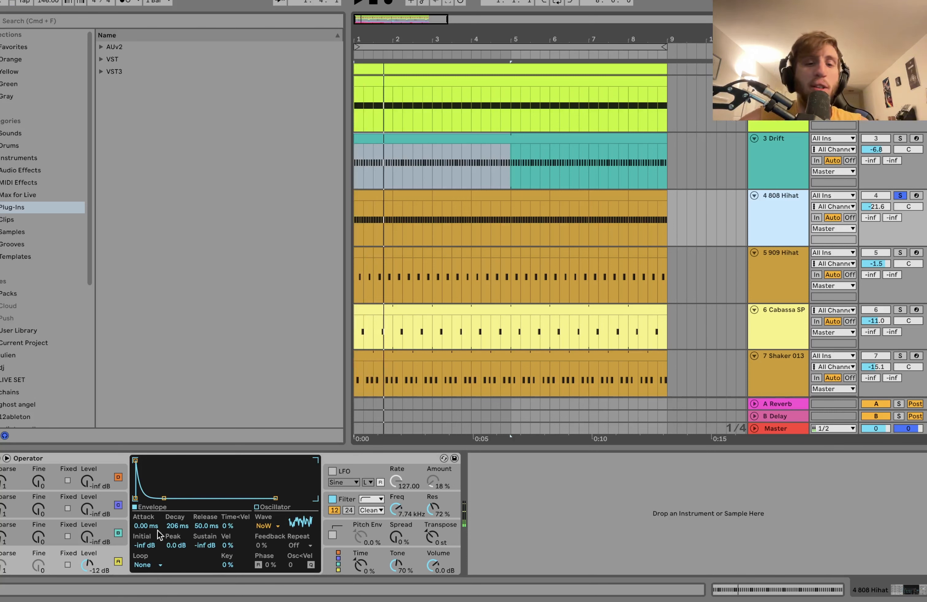
click(426, 502)
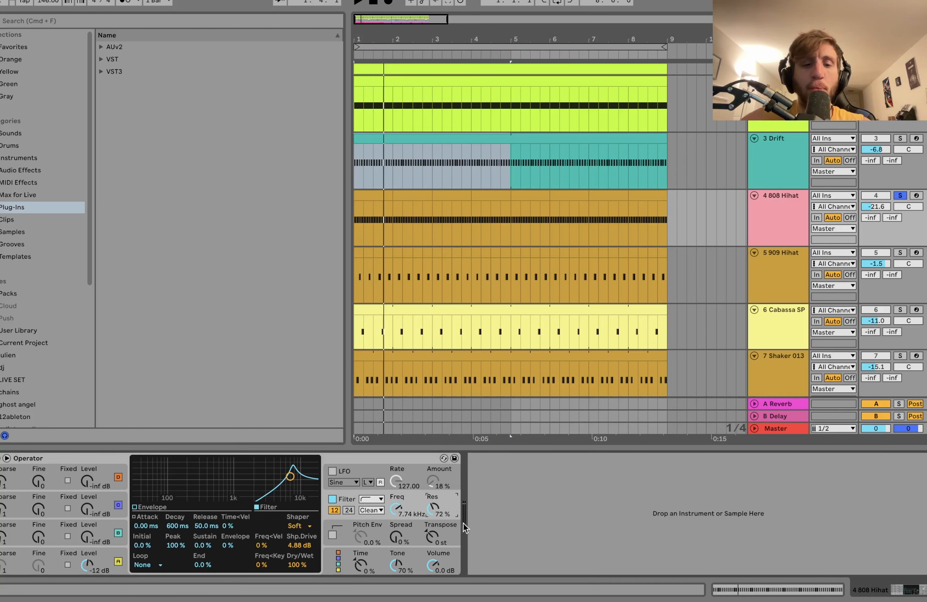
key(space)
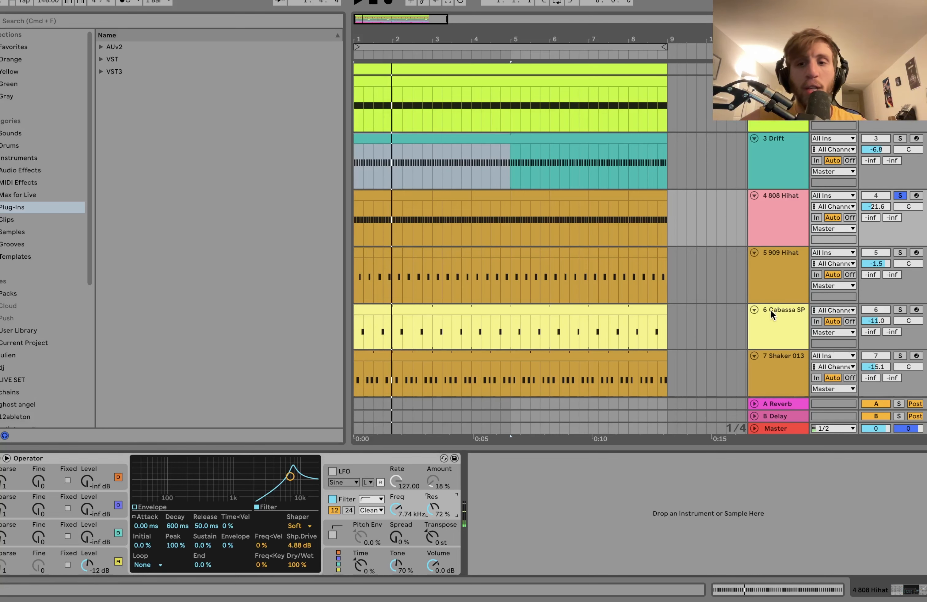
Step: Solo the Clap Kiss track and play it with its device chain shown
scroll(770, 310, down, 3)
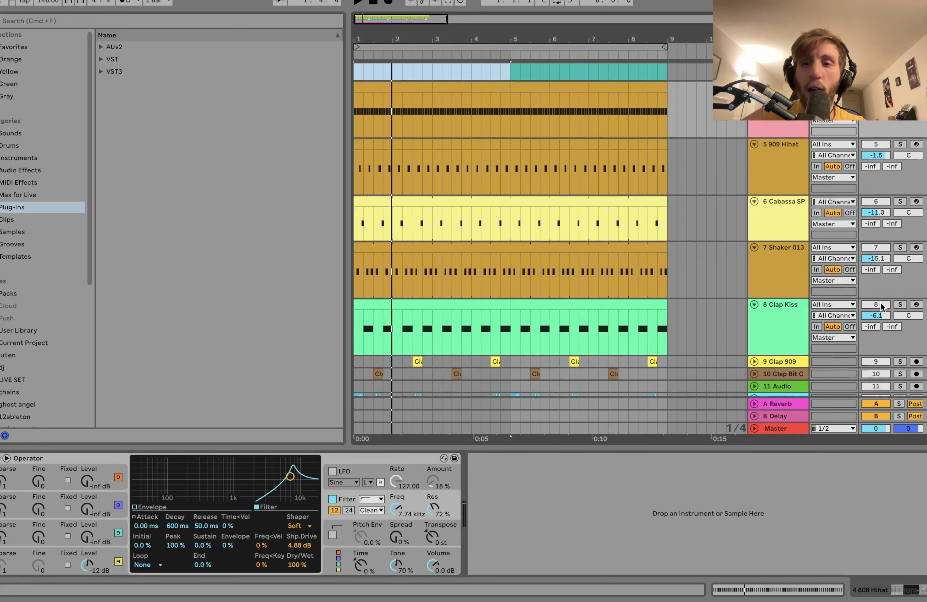
click(895, 303)
key(space)
click(768, 308)
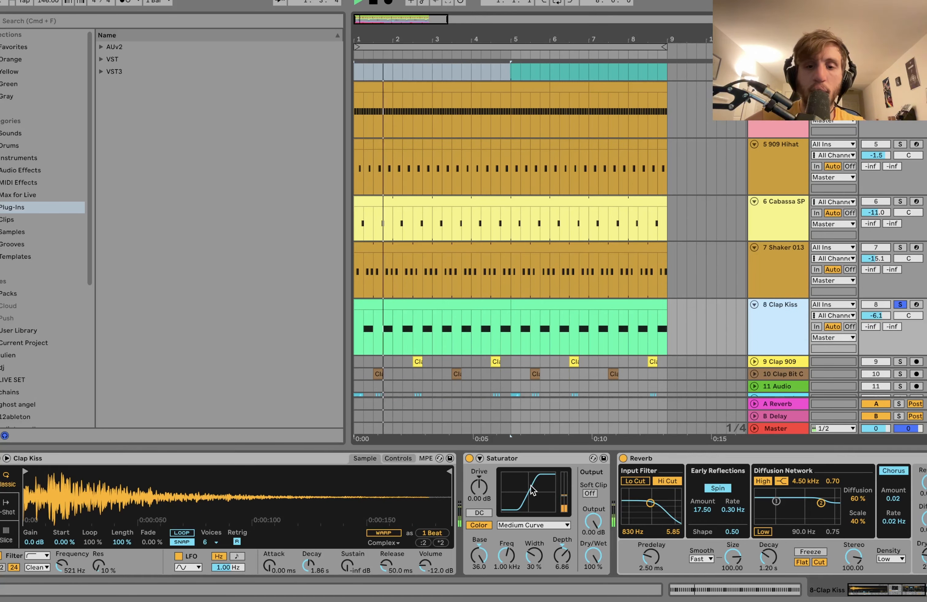
Step: Compare the Clap Kiss track with its Saturator bypassed and re-enabled, and view its full Reverb settings
key(space)
click(469, 458)
key(space)
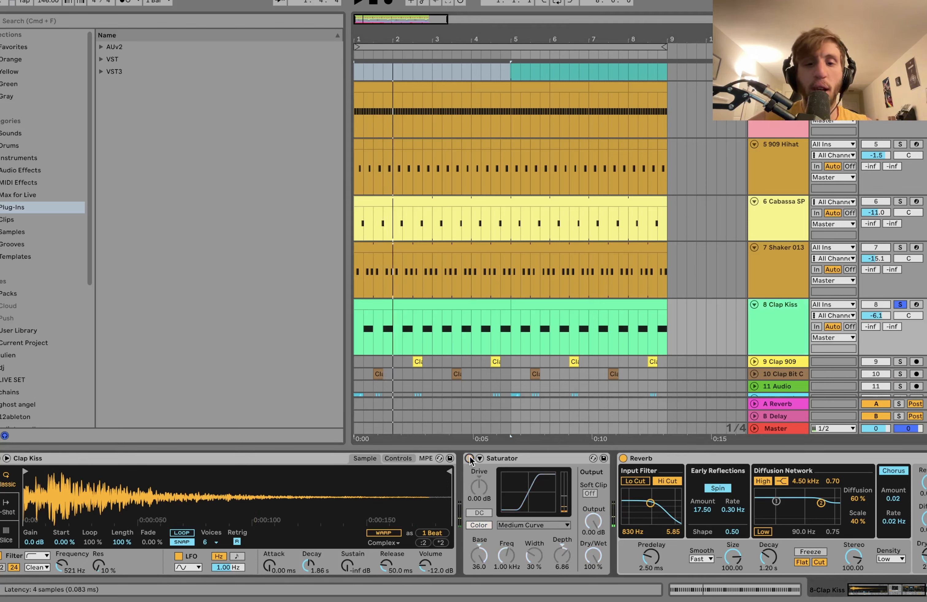
click(469, 458)
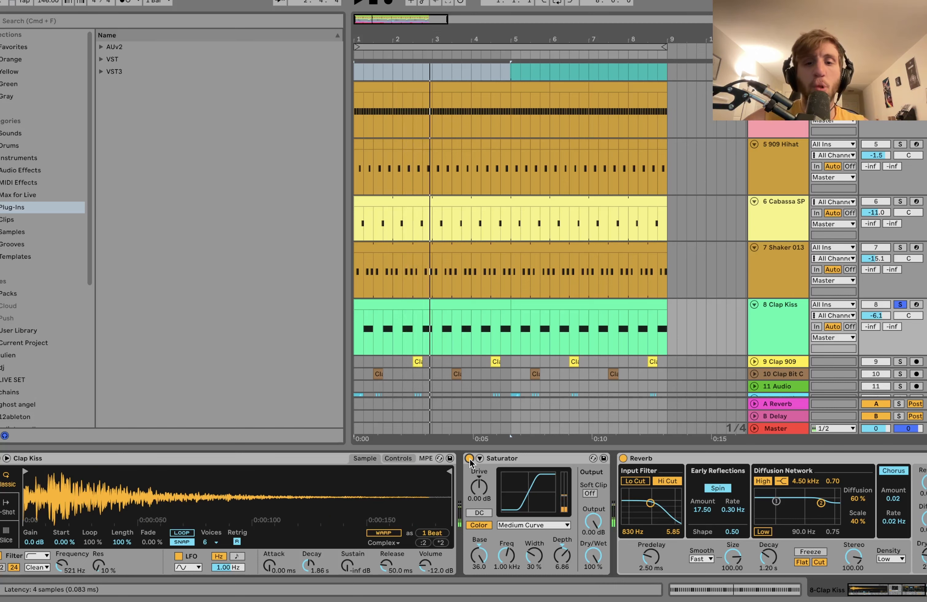
scroll(470, 463, right, 3)
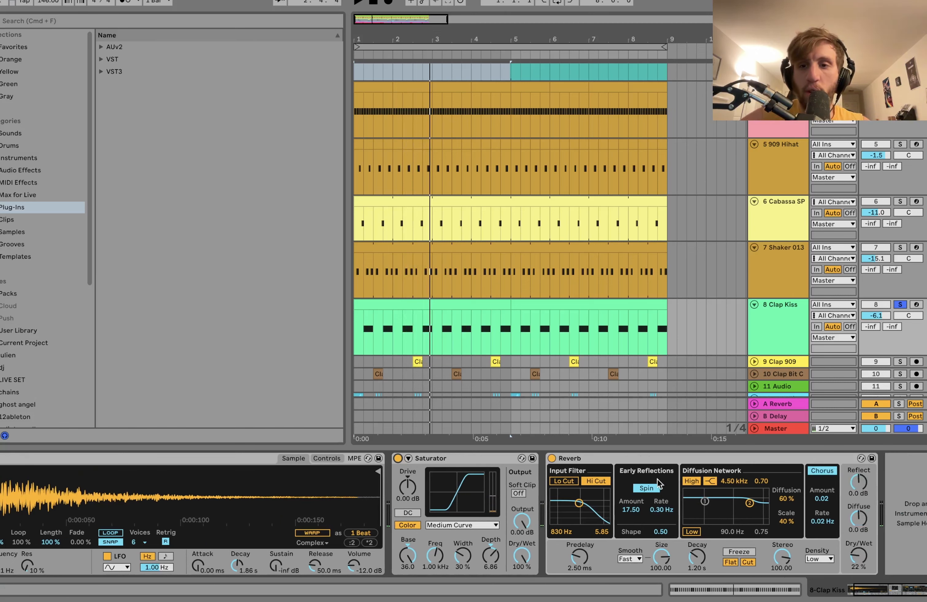
Step: Solo the Cabassa SP and Shaker 013 tracks together, play them, and add the 909 Hihat to the solo
click(789, 290)
shift+click(783, 214)
click(900, 201)
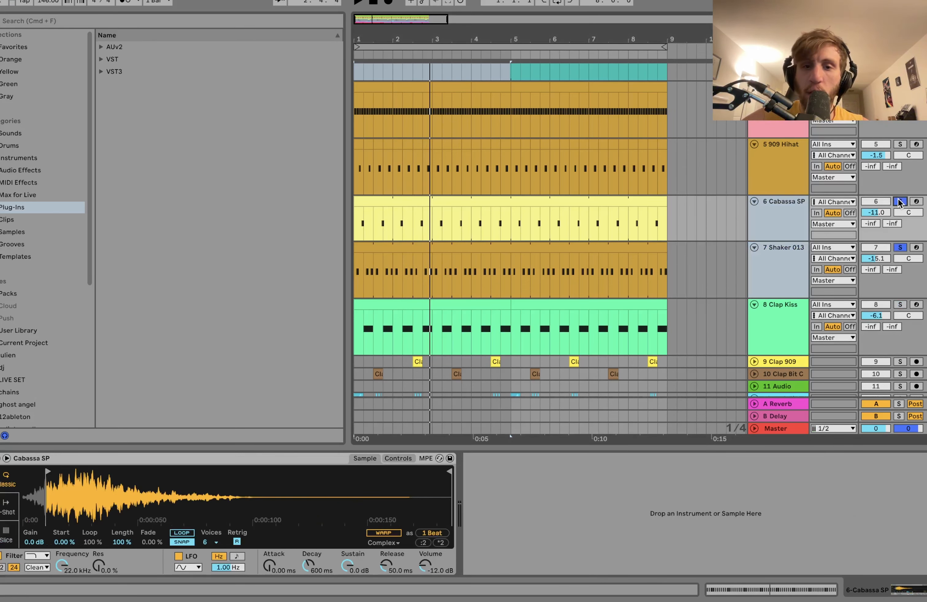
key(space)
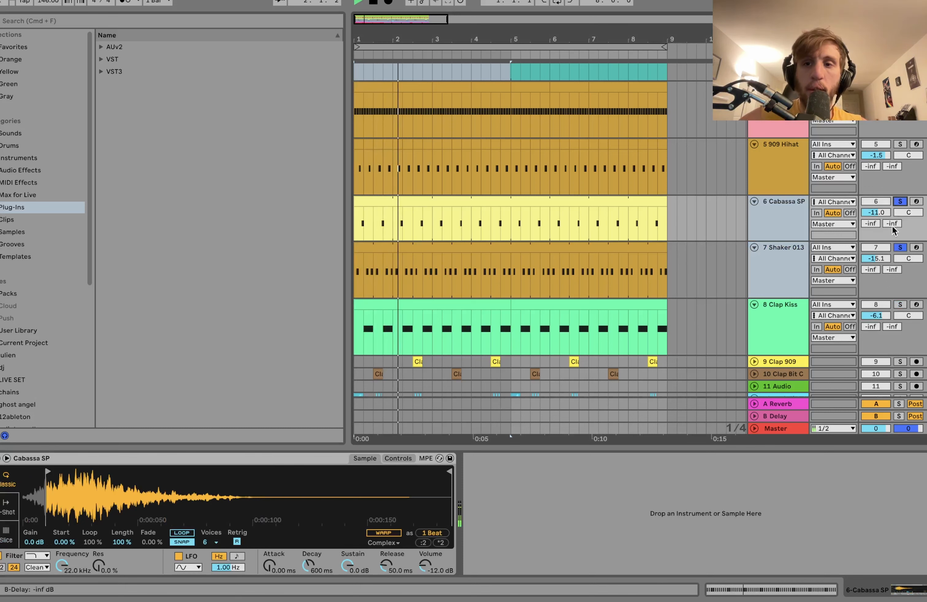
scroll(878, 207, up, 2)
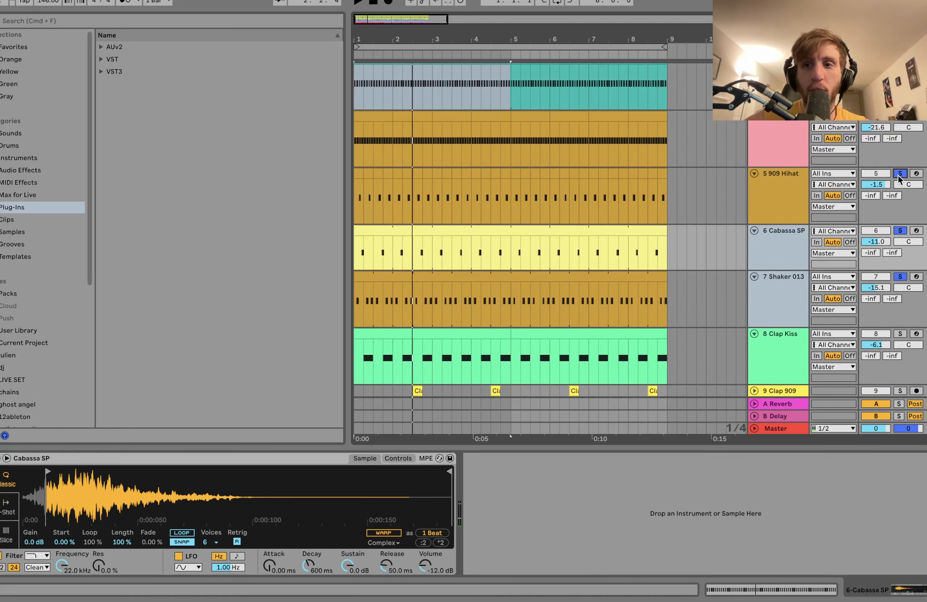
key(space)
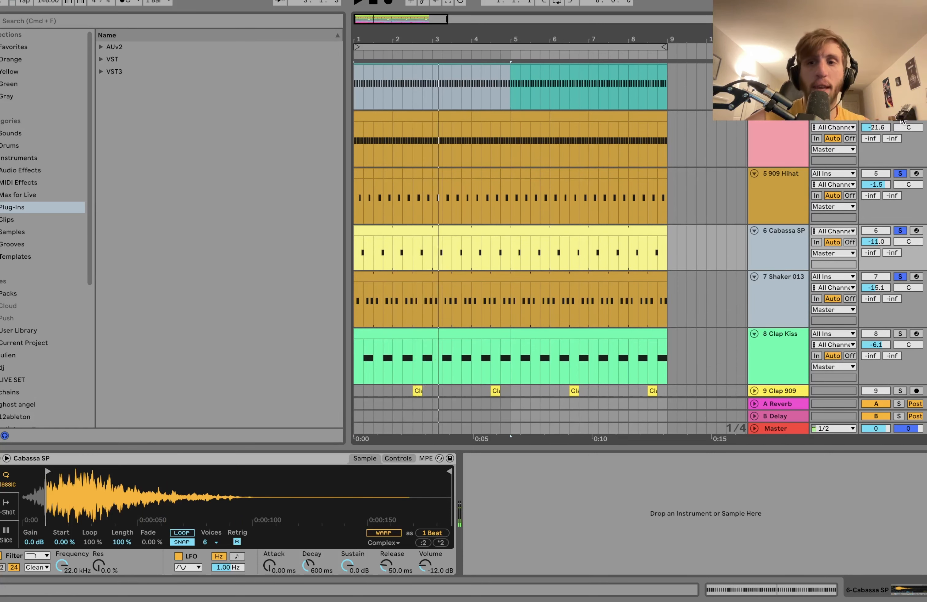
Step: Solo and unfold the Clap 909 and Clap Bit C tracks, and play them together with the Clap Kiss track
scroll(786, 253, down, 6)
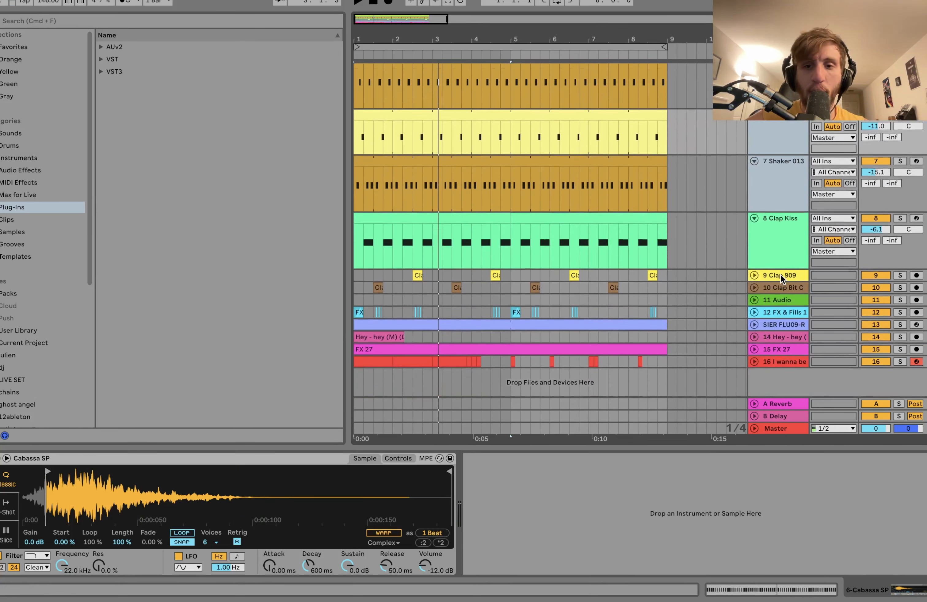
click(780, 275)
shift+click(784, 288)
click(900, 287)
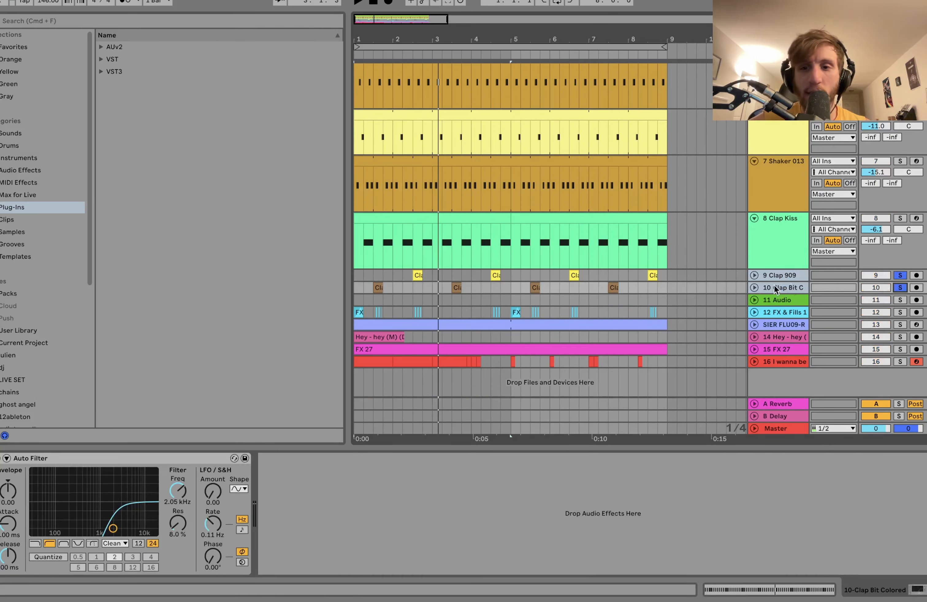
click(753, 287)
key(space)
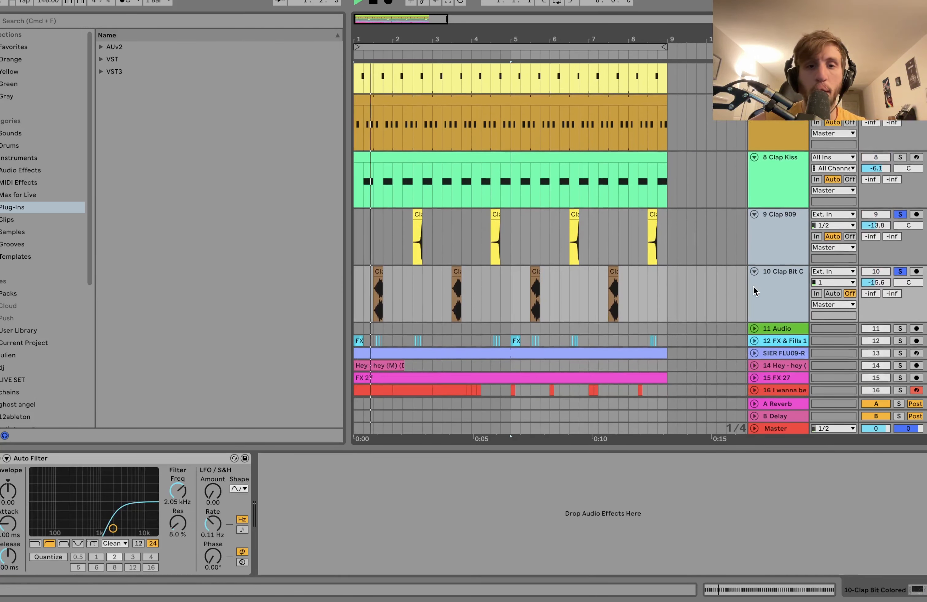
click(900, 157)
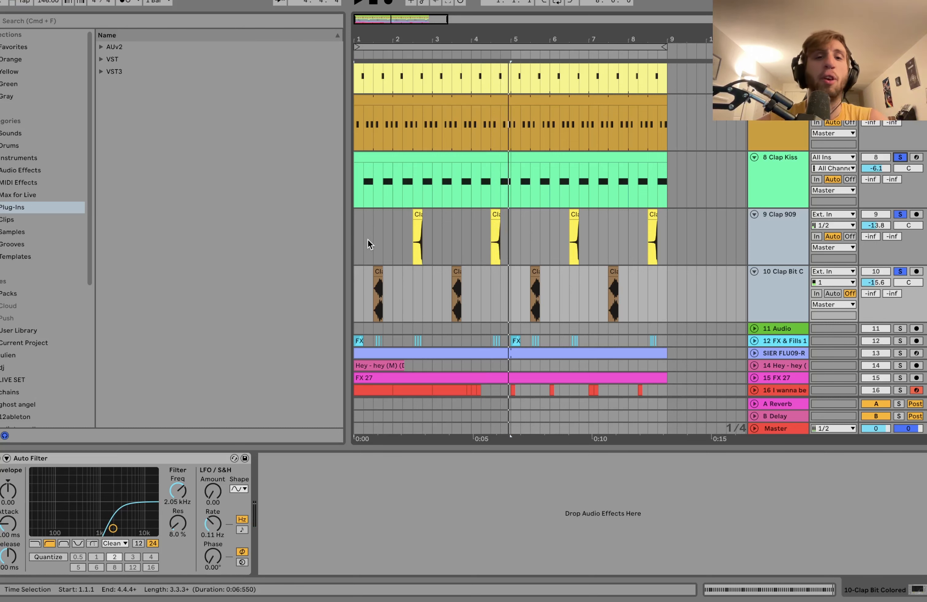
click(363, 185)
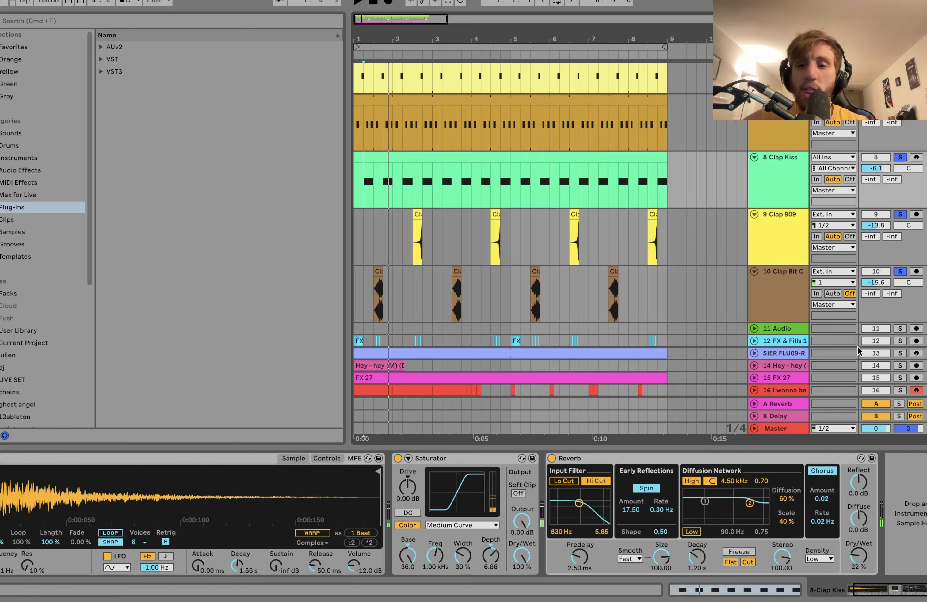
Step: Audition the FX & Fills track with the soloed claps, clear all solos and play the whole loop
click(365, 345)
key(space)
scroll(446, 334, down, 2)
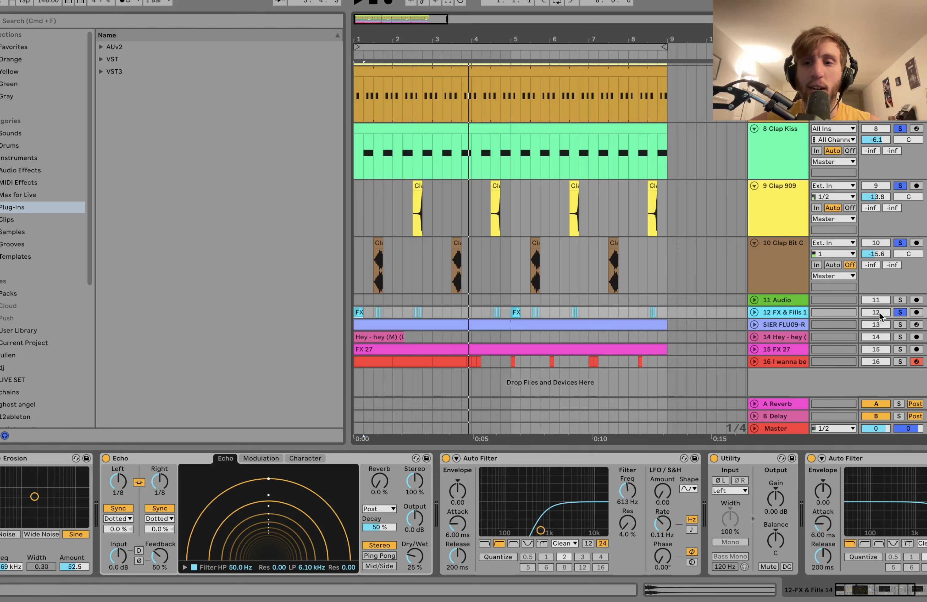
click(899, 313)
key(space)
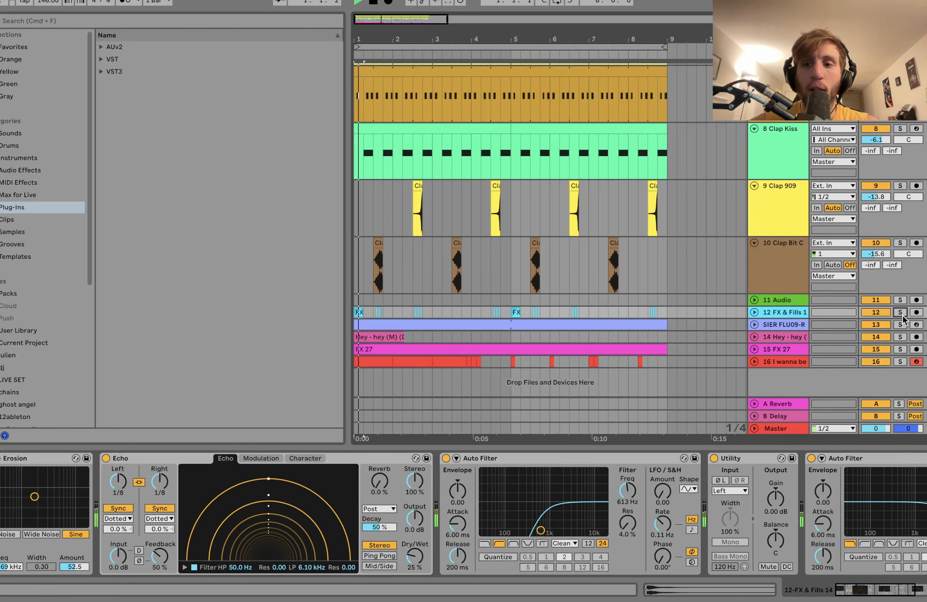
Step: Solo all tracks from the 909 synth kick through FX & Fills 14, play them together, and select Clap Bit C
click(800, 312)
scroll(797, 290, up, 6)
scroll(797, 289, up, 2)
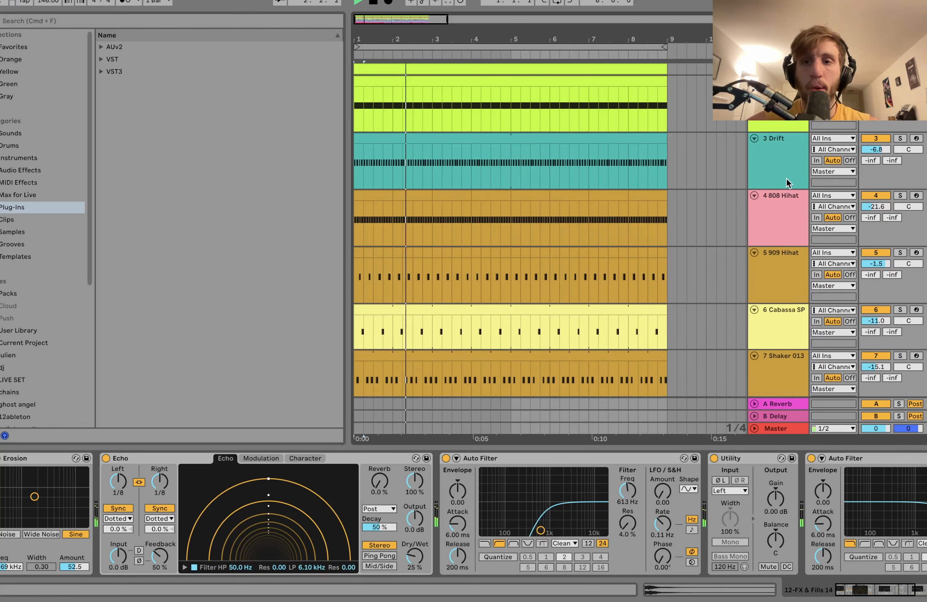
shift+click(788, 84)
click(900, 81)
scroll(790, 311, down, 6)
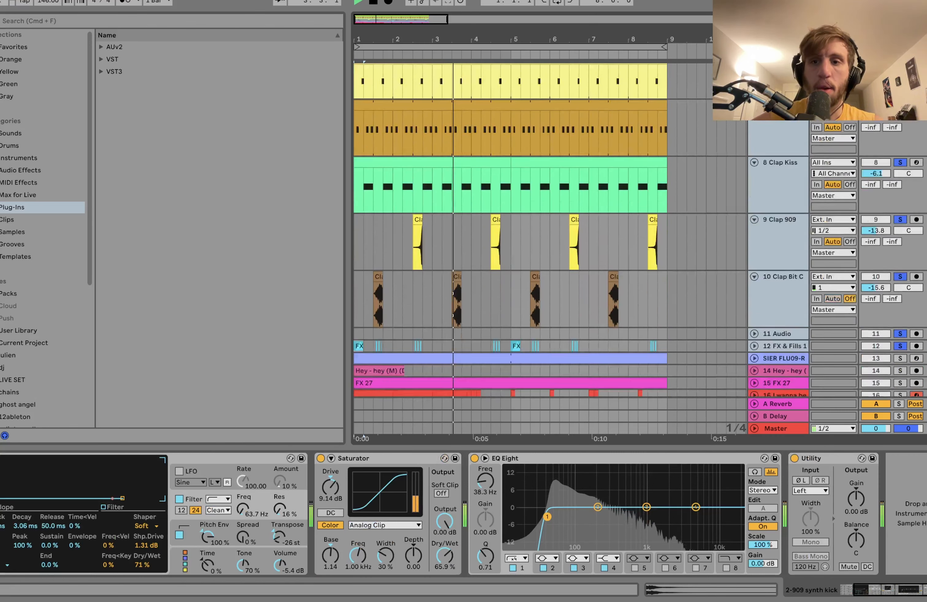
click(790, 311)
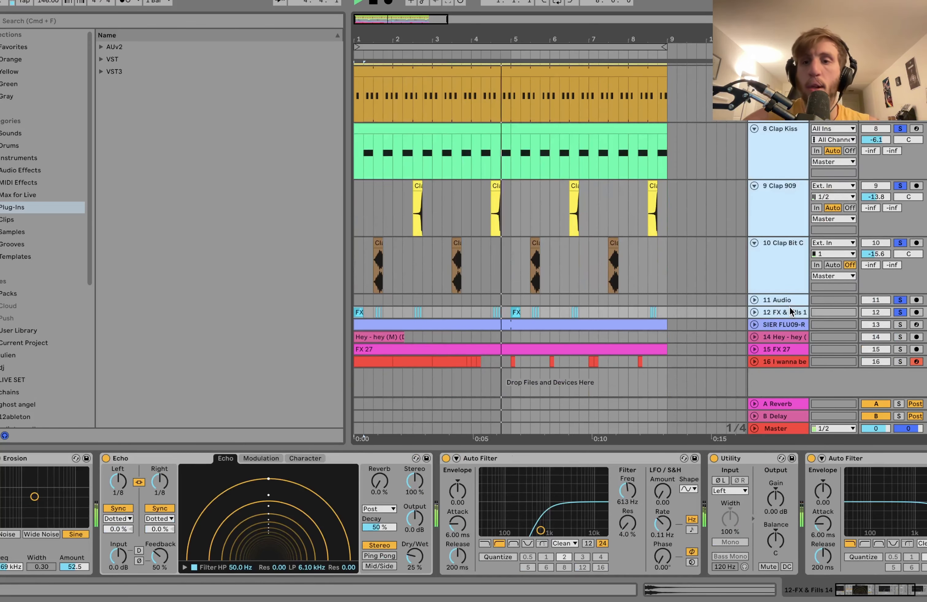
click(784, 271)
click(781, 226)
click(779, 255)
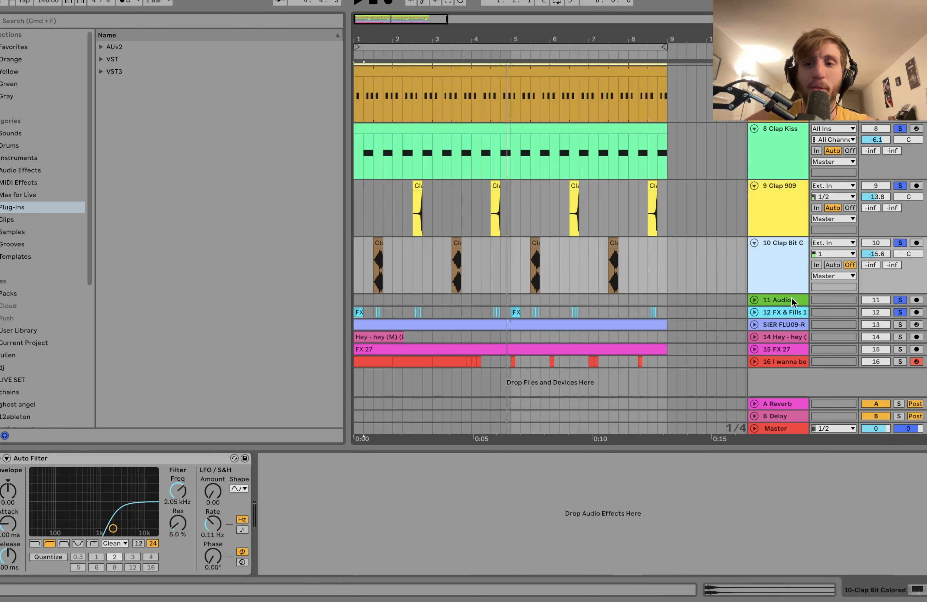
Step: Play the FX & Fills 14 track on its own, unfolded and zoomed to its first clip
click(900, 313)
key(space)
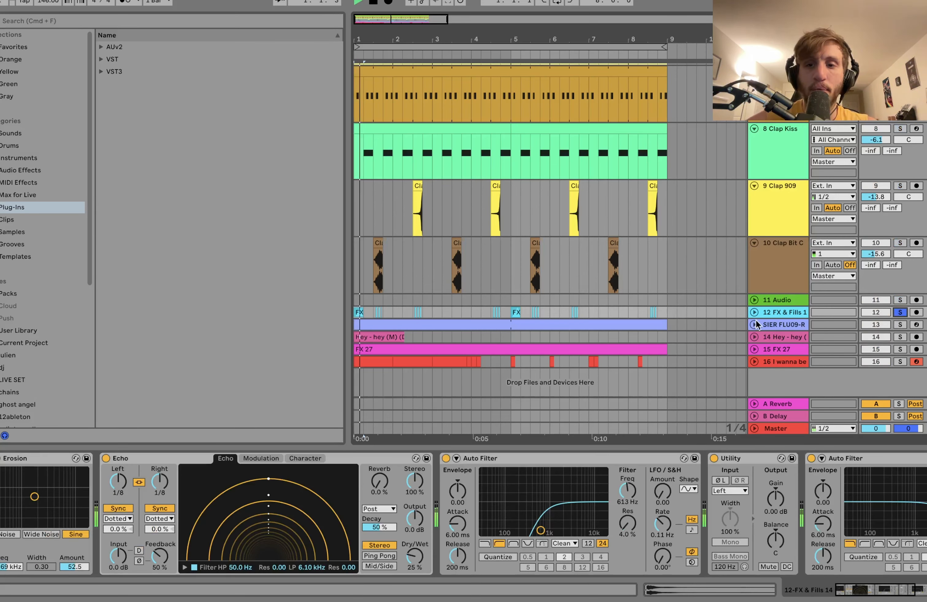
click(753, 313)
click(771, 314)
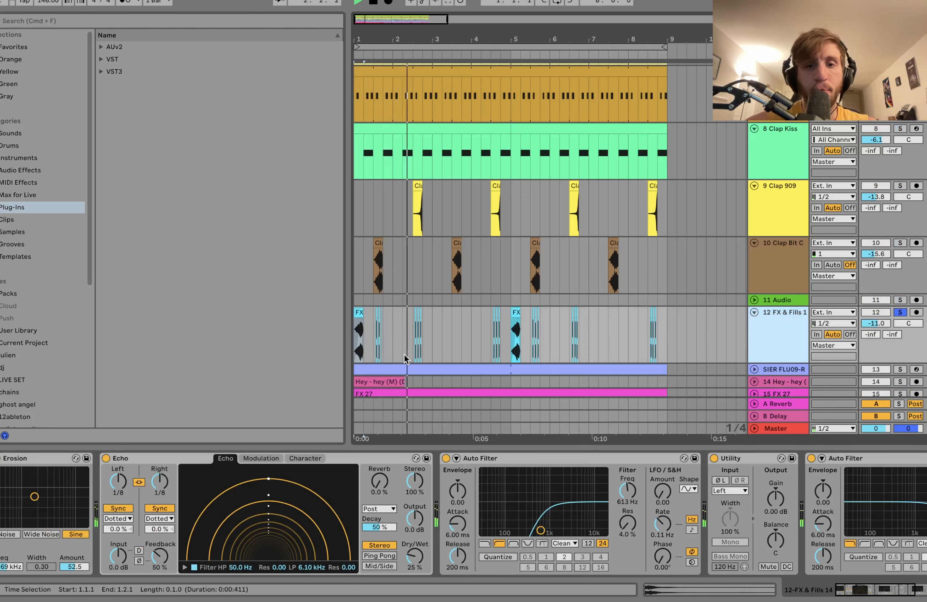
click(362, 327)
key(z)
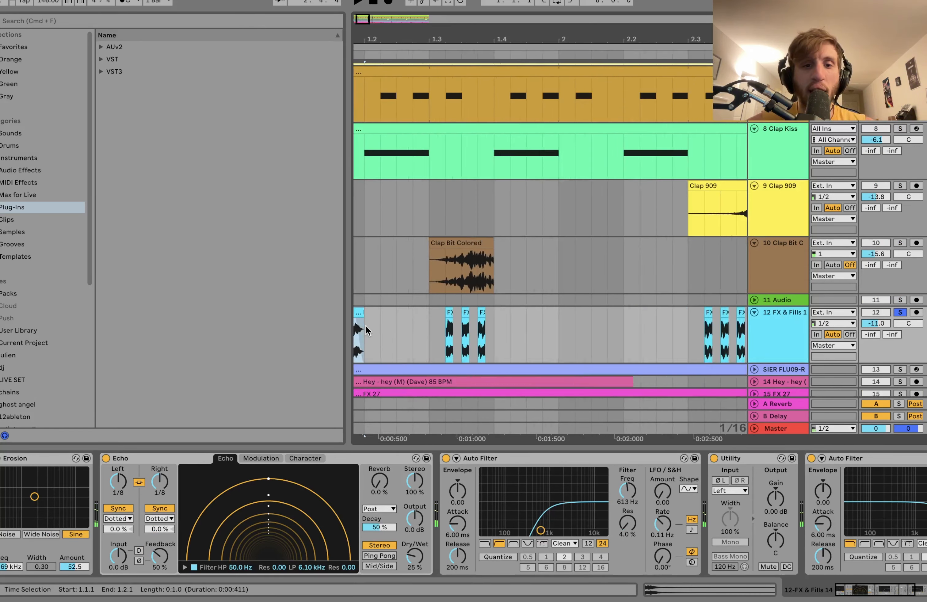
Step: Locate the first FX & Fills 14 clip's sample in the browser and inspect the track's full effect chain
right_click(384, 292)
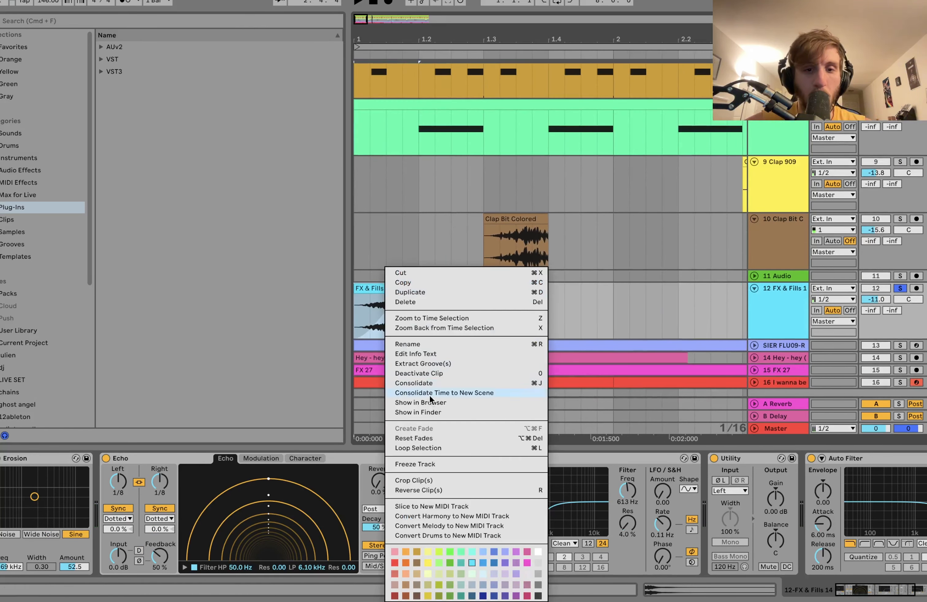
click(421, 402)
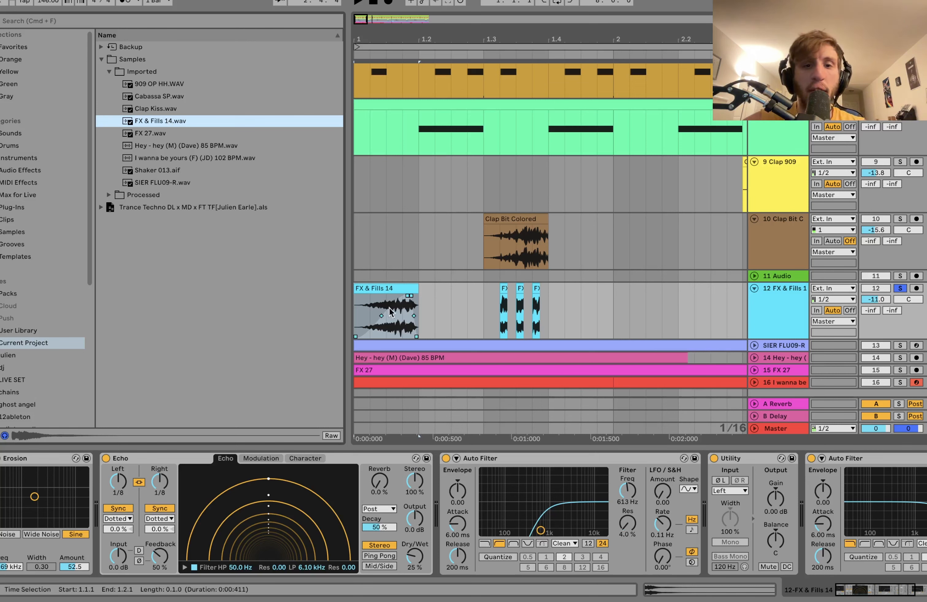
key(space)
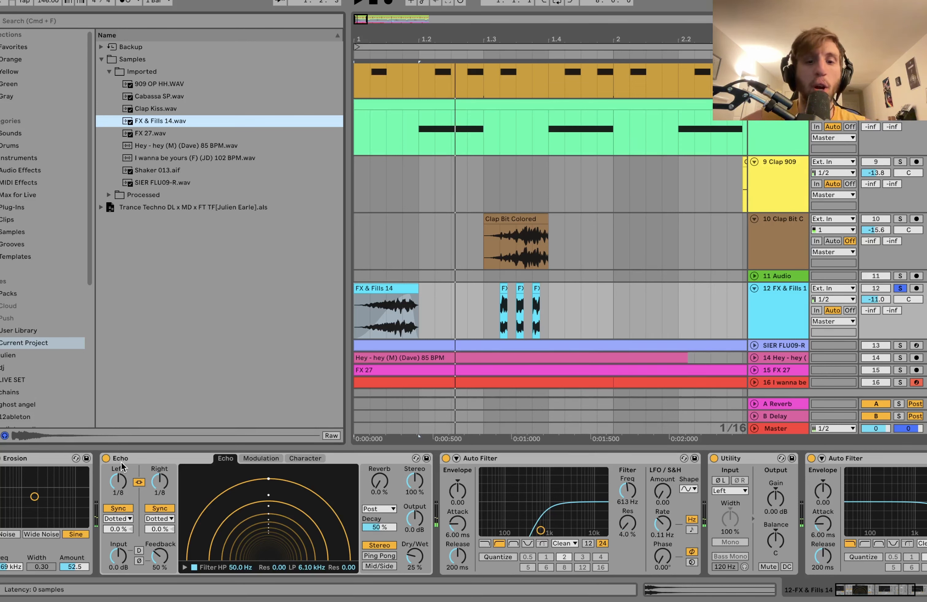
scroll(186, 486, right, 5)
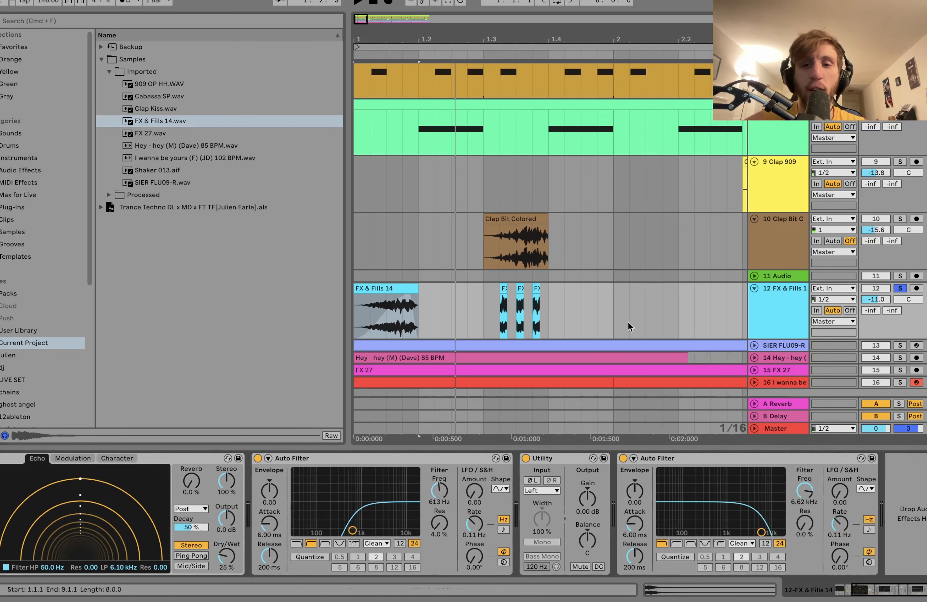
Step: Play FX & Fills 14 across the whole loop and add the tracks from Clap 909 onward to the solo
key(space)
scroll(635, 295, down, 10)
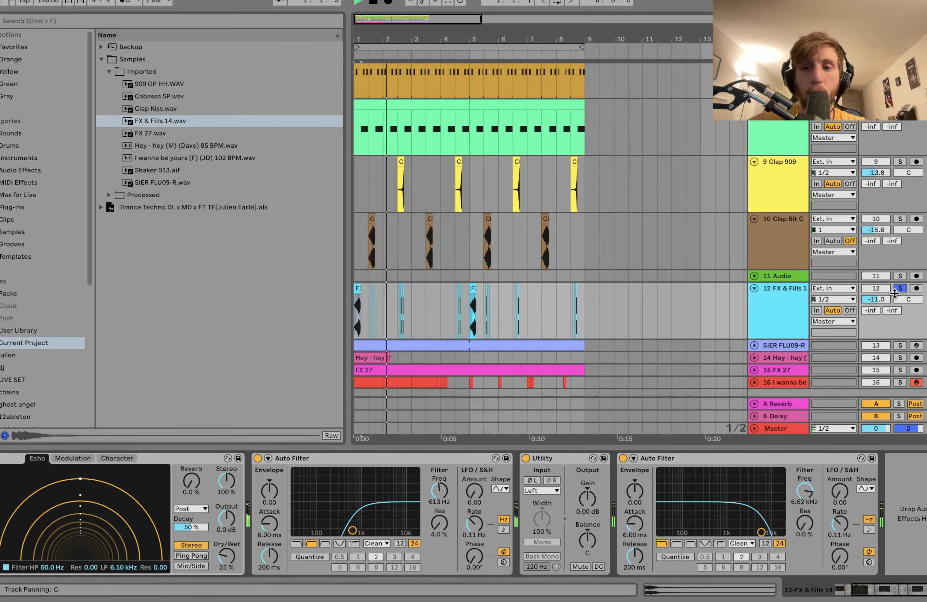
shift+click(777, 192)
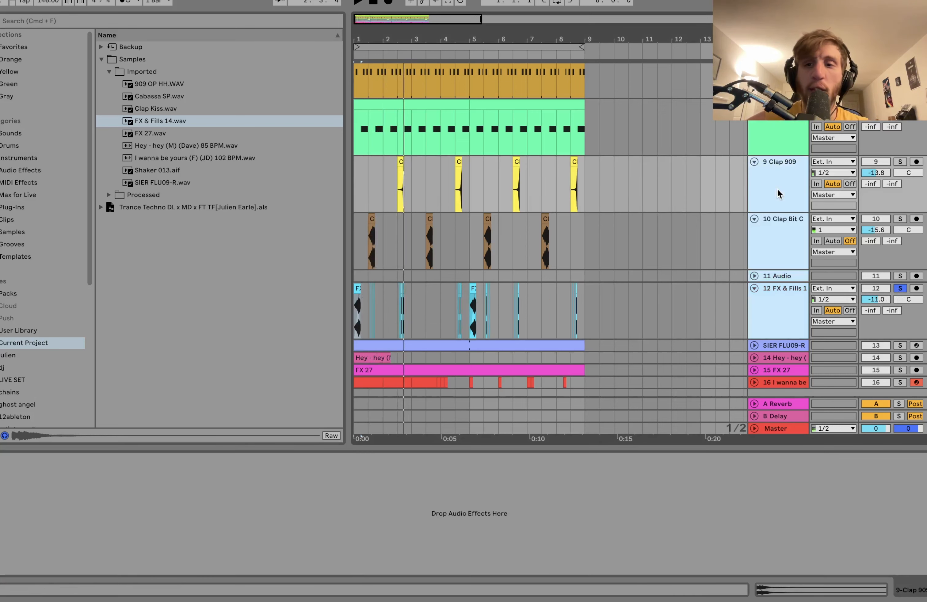
click(900, 161)
key(space)
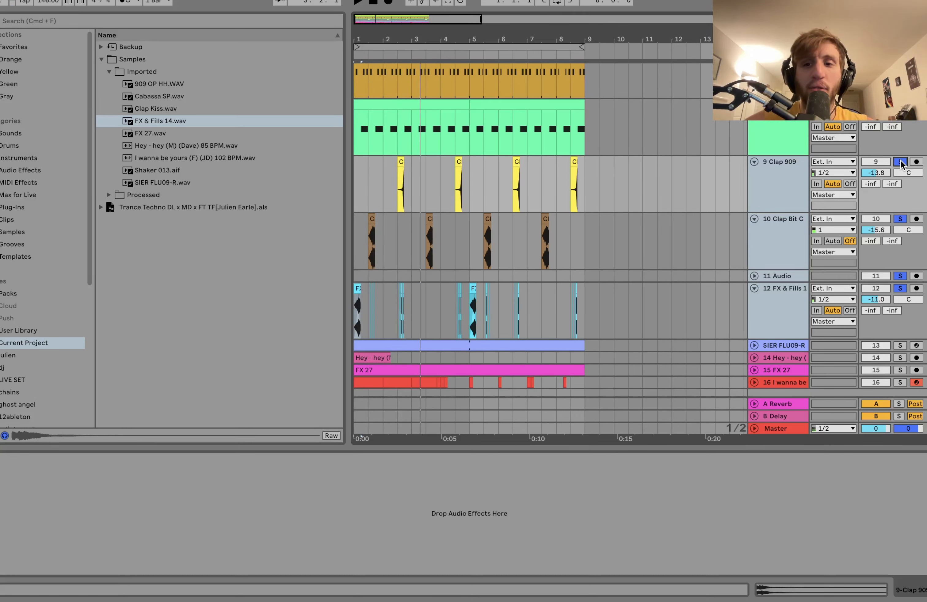
Step: Solo and unfold the SIER FLU09-R track and play it on its own
scroll(901, 165, down, 2)
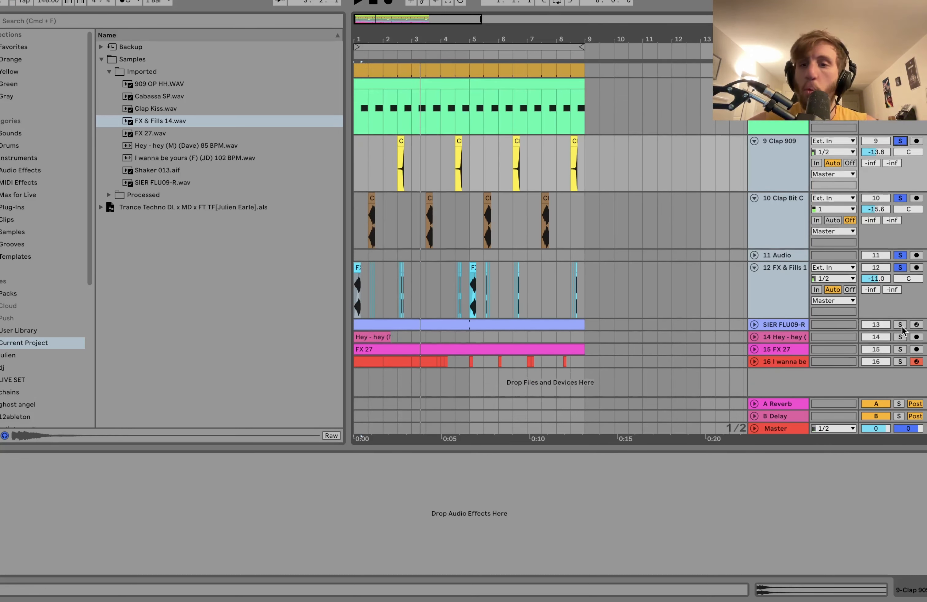
click(786, 326)
key(space)
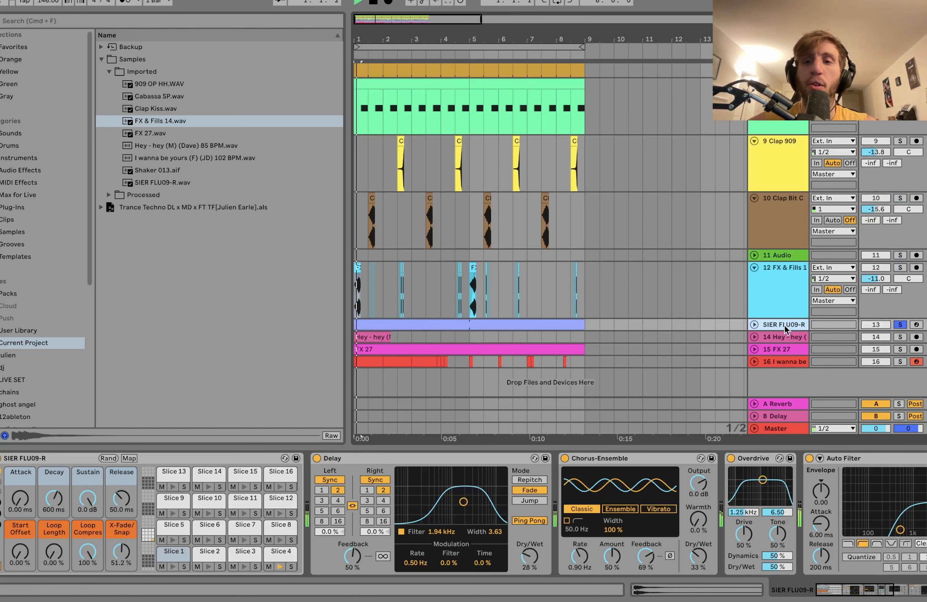
click(755, 325)
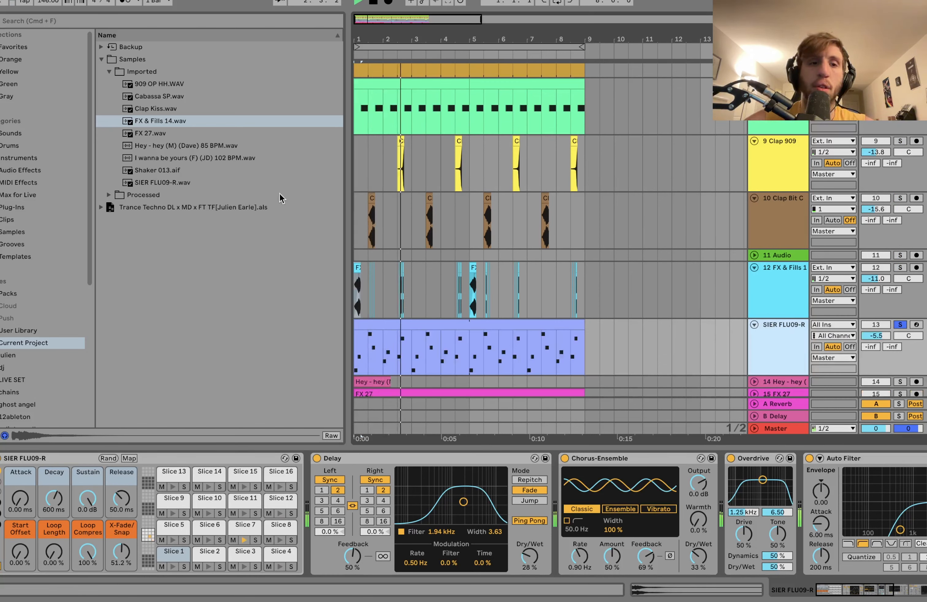
Step: Preview the SIER FLU09-R.wav sample in the browser, and view its Slice to New MIDI Track options without slicing it
click(243, 159)
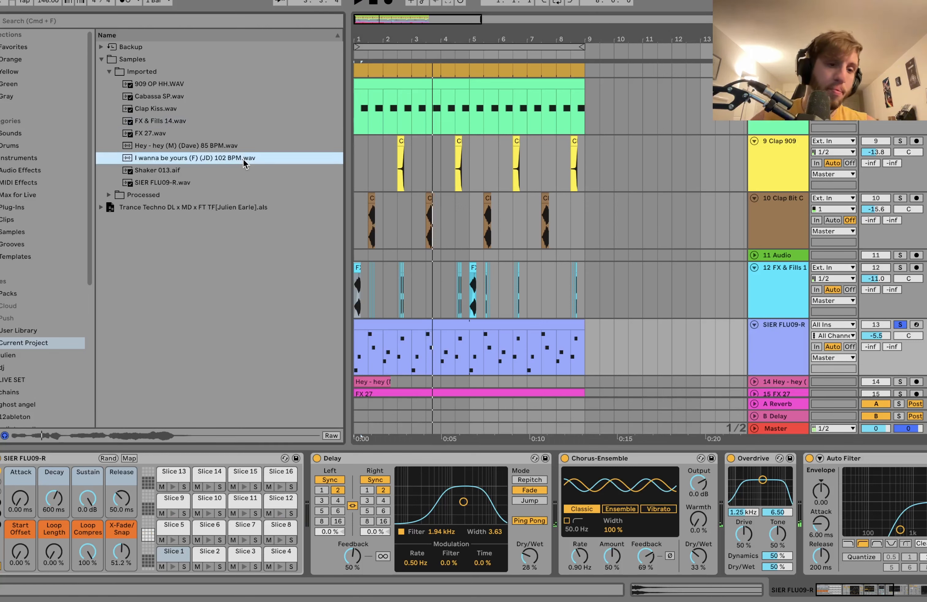
key(Down)
key(Down)
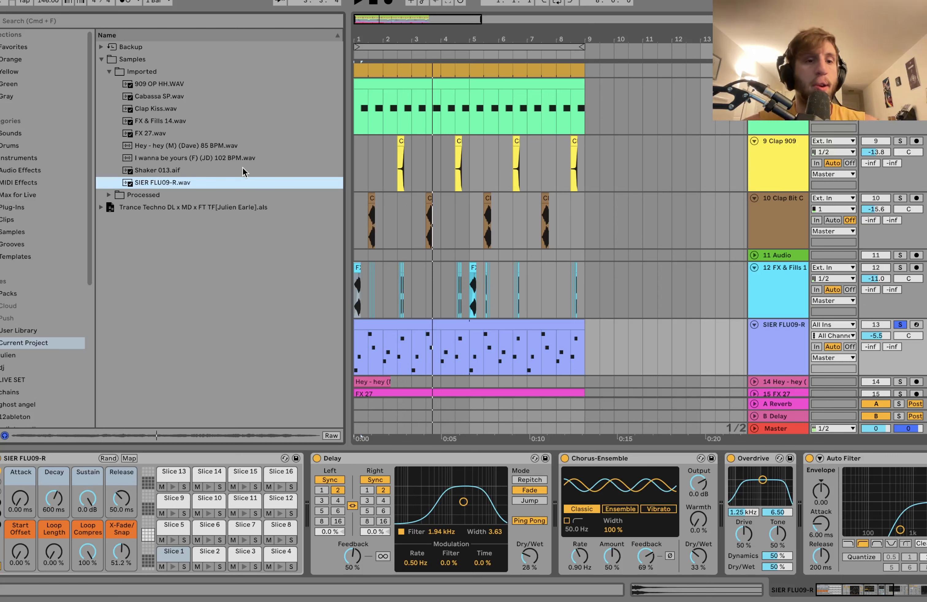
right_click(172, 184)
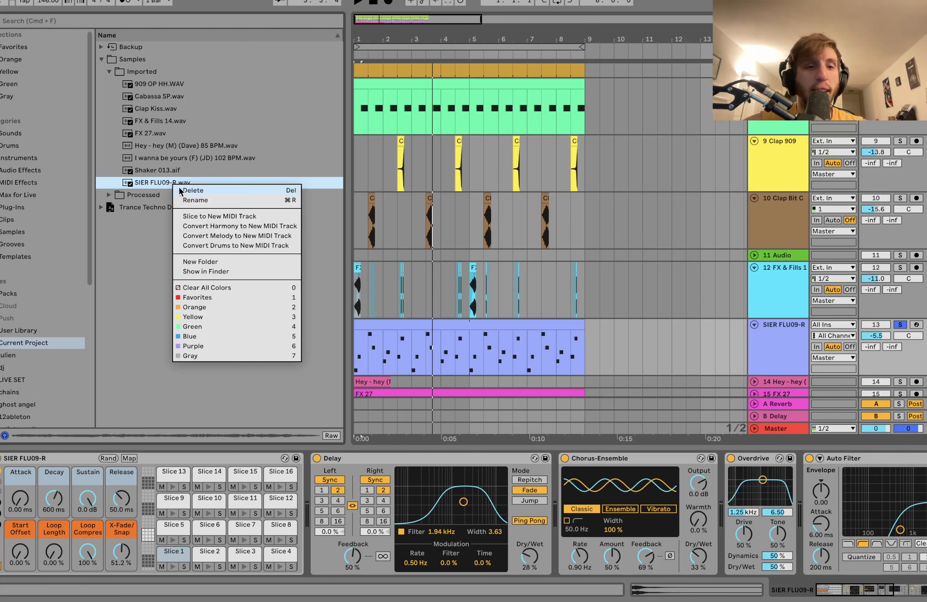
click(206, 214)
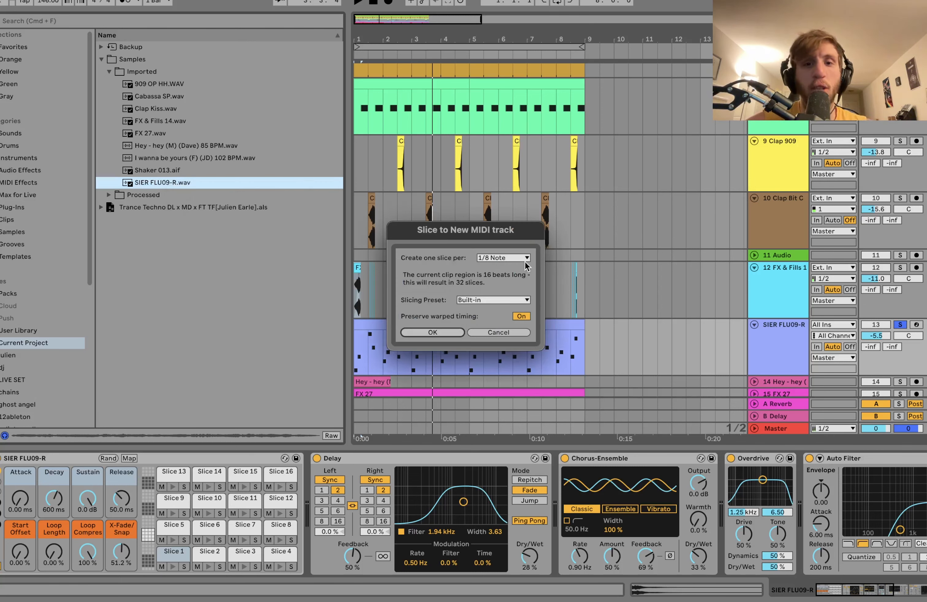
click(505, 335)
Step: View the notes of the SIER FLU09-R clip during playback, and clear its solo to hear the whole loop
double_click(477, 325)
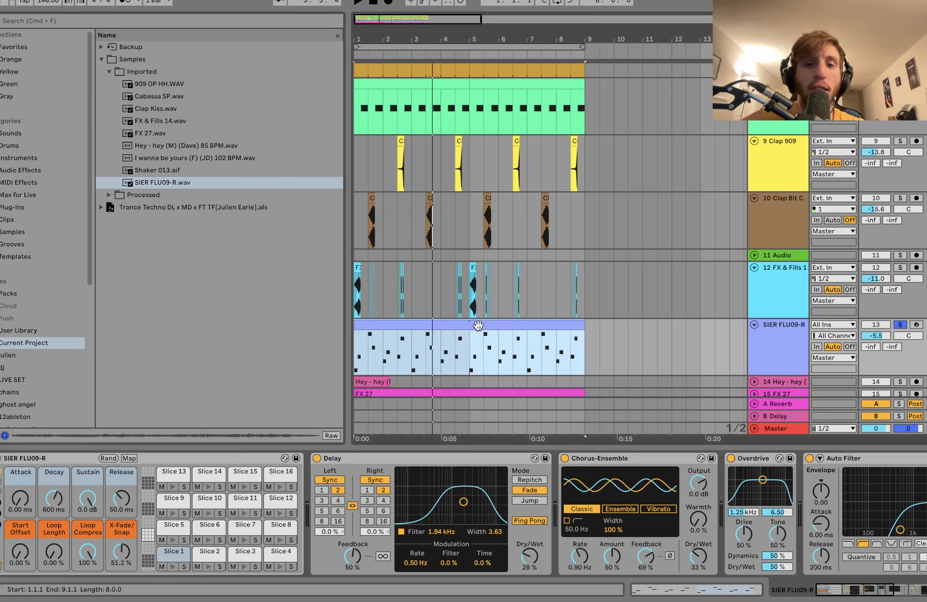
key(space)
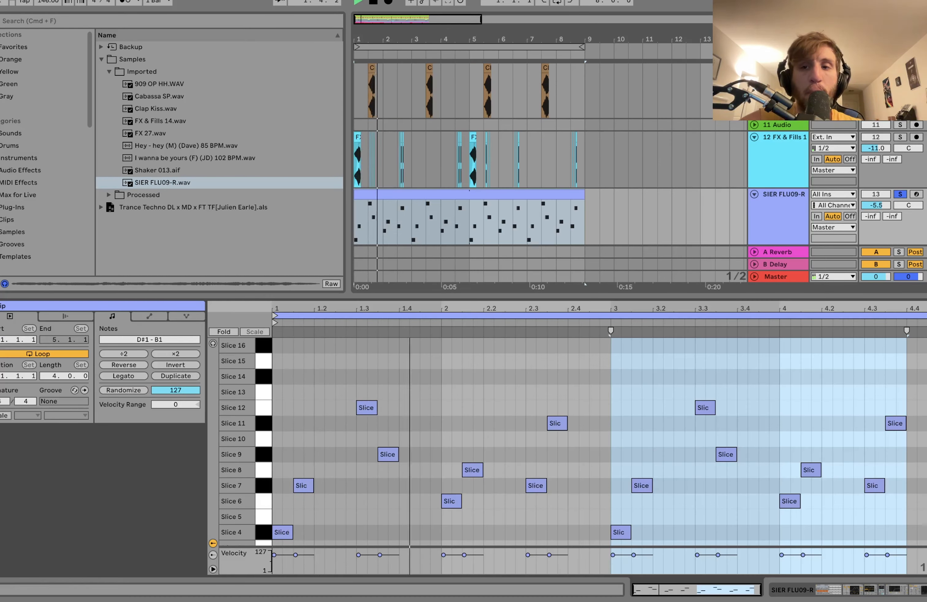
click(901, 194)
double_click(800, 202)
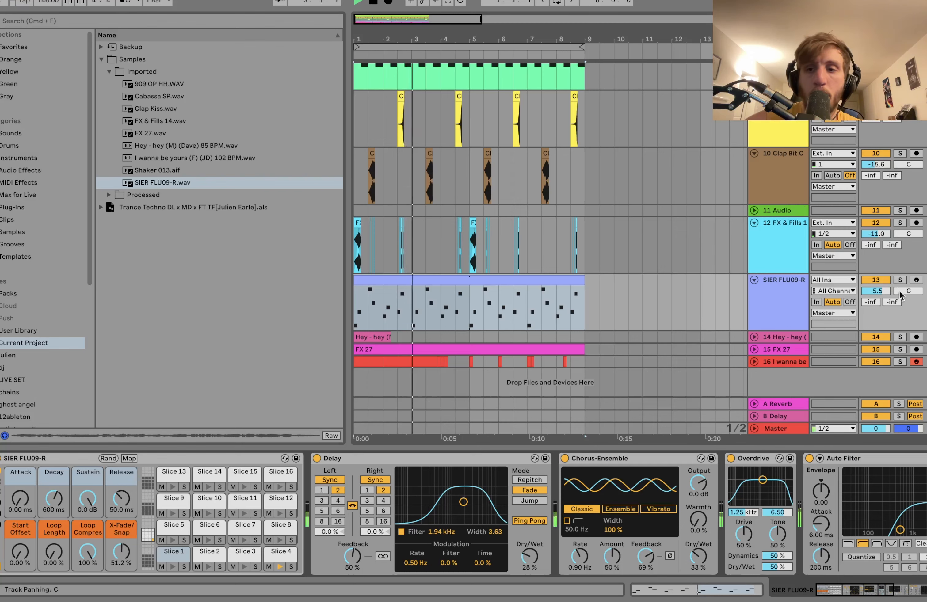
Step: Solo the SIER FLU09-R track again and play it
key(space)
scroll(897, 278, up, 10)
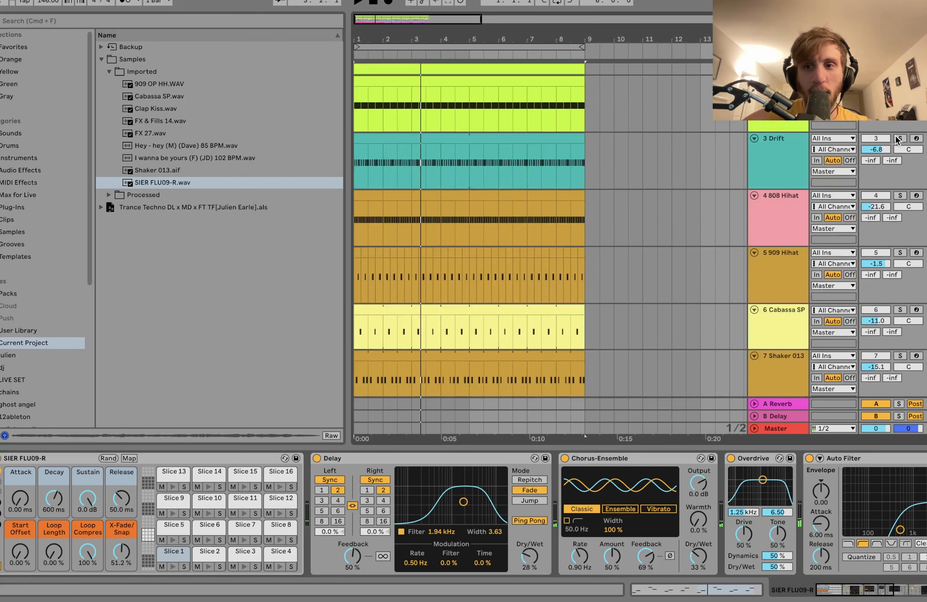
scroll(903, 196, down, 10)
key(space)
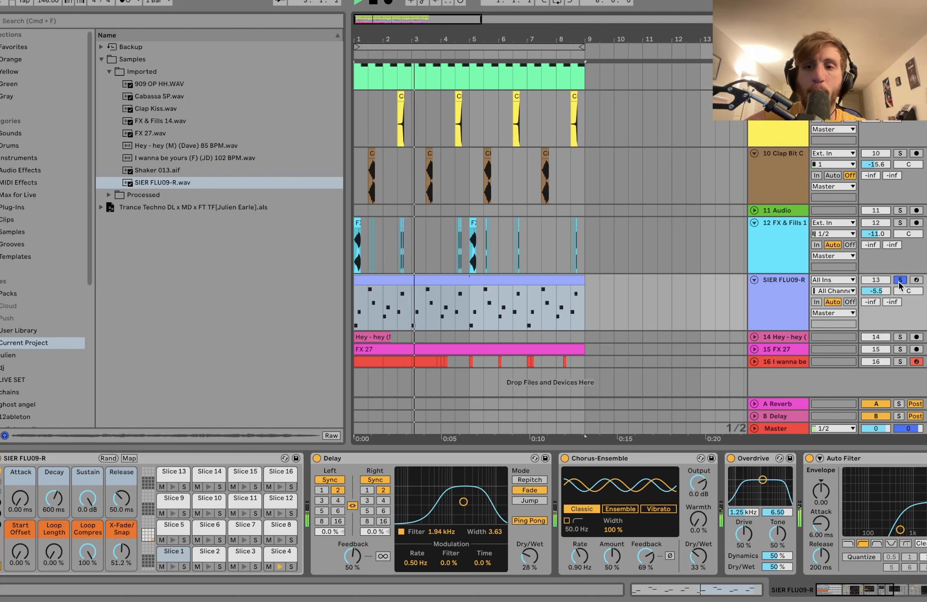
Step: Examine the Slice 1 pad's settings and the SIER FLU09-R track's Chorus-Ensemble, Overdrive, Auto Filter and Compressor devices
click(772, 303)
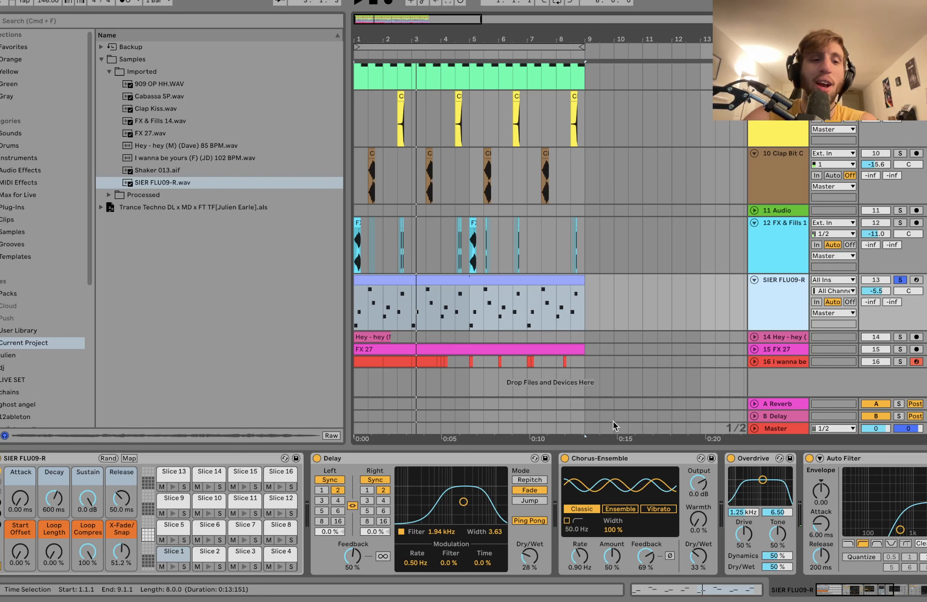
click(168, 554)
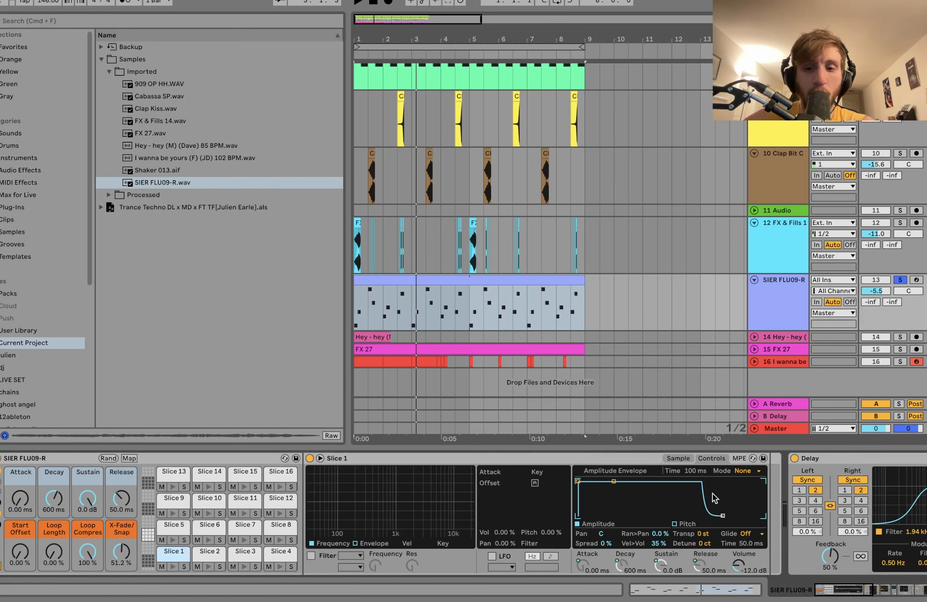
scroll(676, 531, right, 15)
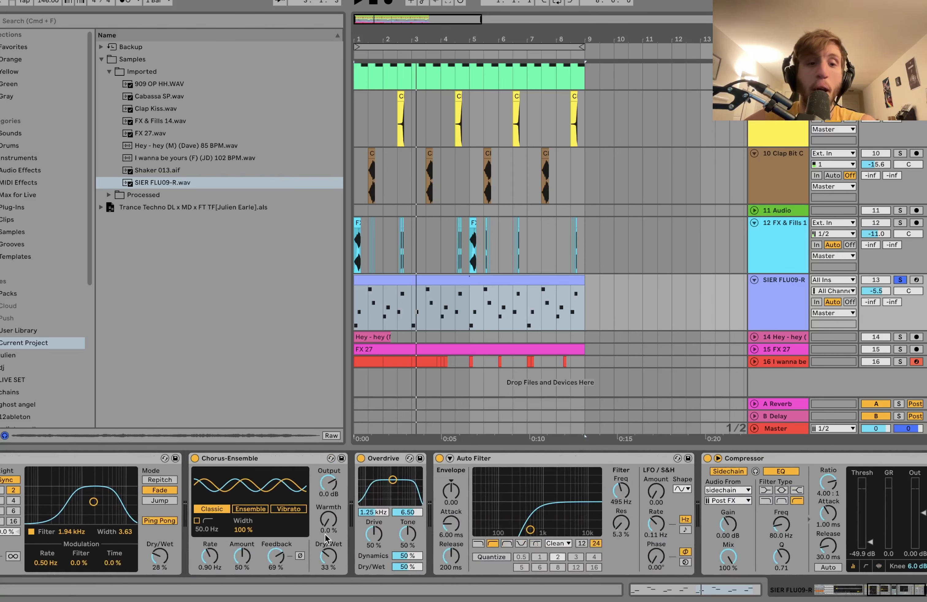
scroll(261, 529, right, 10)
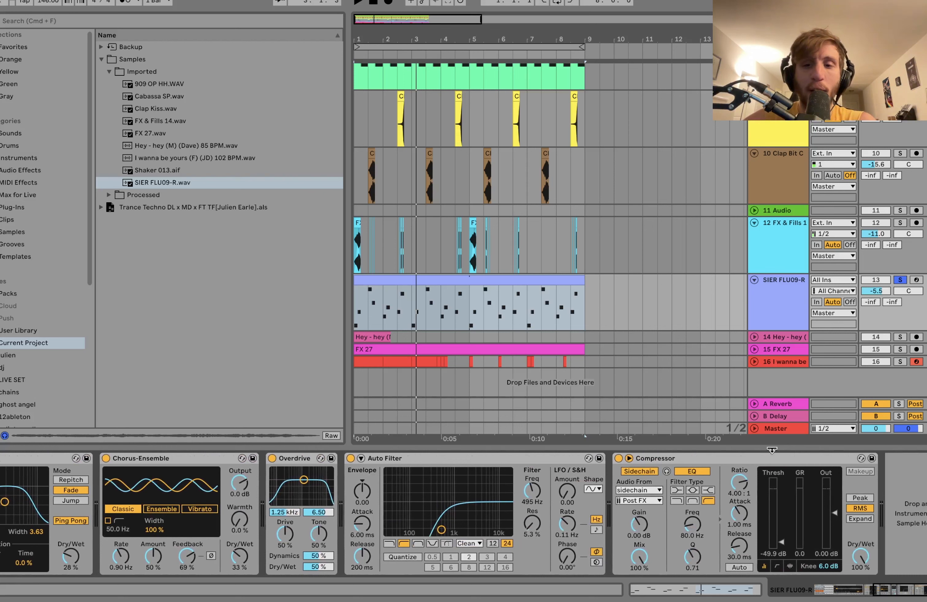
click(783, 315)
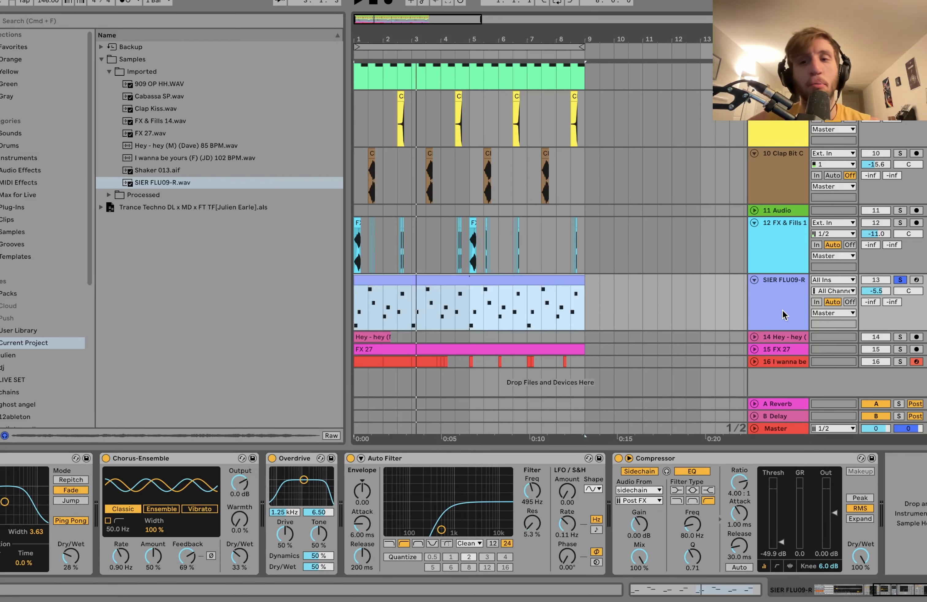
Step: Solo the Hey - hey vocal track, play it and unfold it
click(903, 338)
click(793, 342)
key(space)
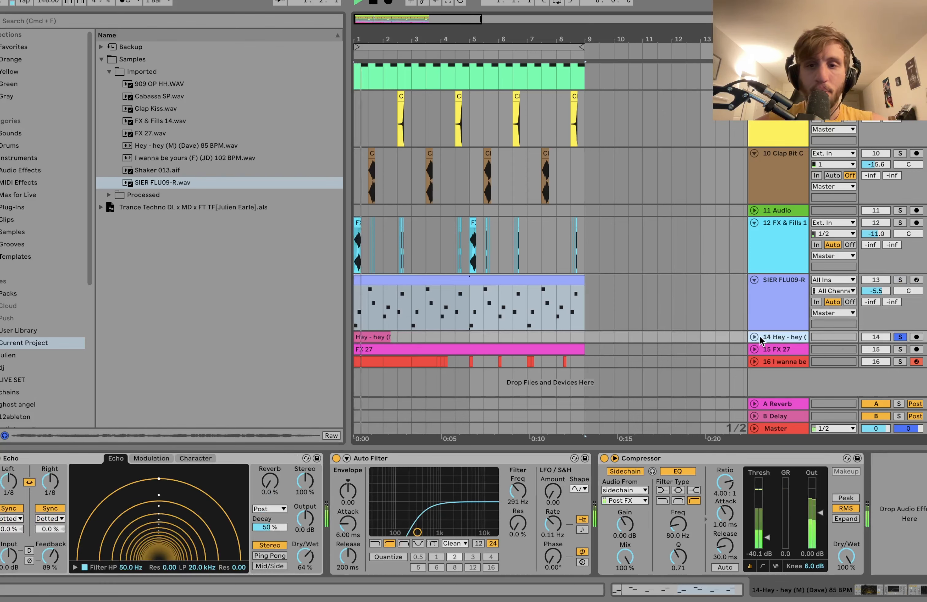
key(Right)
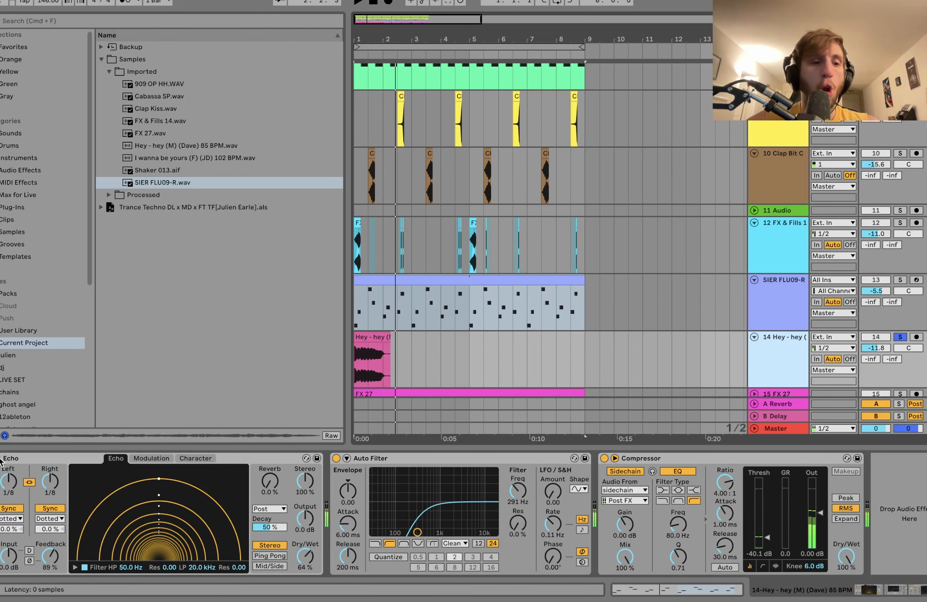
Step: Compare the Hey - hey vocal with its Echo bypassed and re-enabled
click(0, 458)
key(space)
key(space)
click(0, 459)
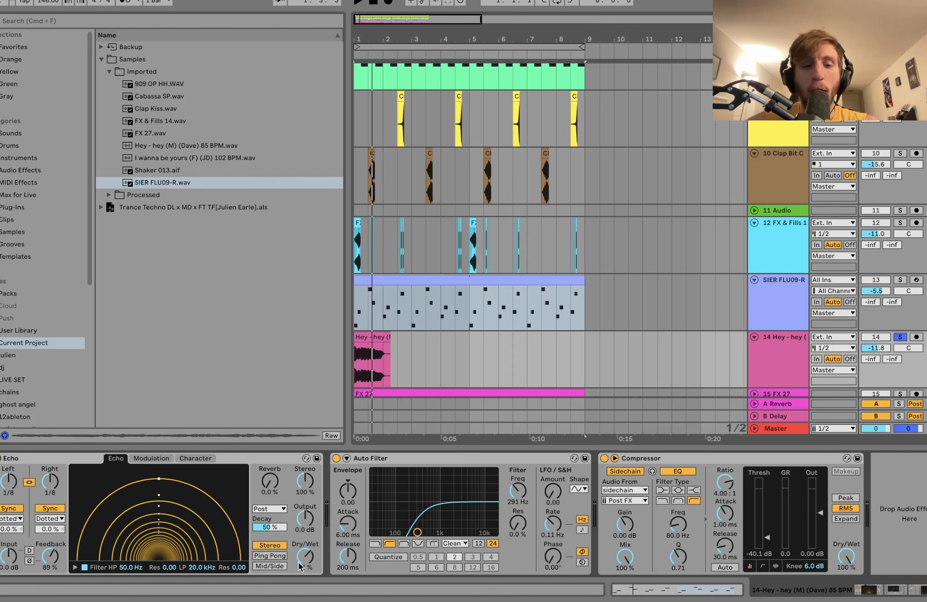
key(space)
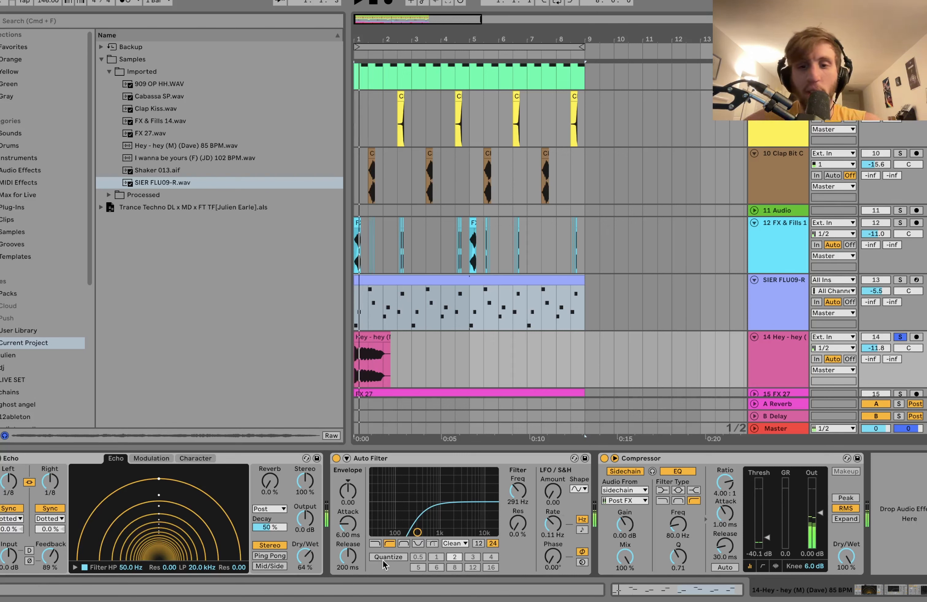
Step: Unfold the FX 27 track, audition it soloed, and play it again within the full mix
scroll(473, 383, down, 2)
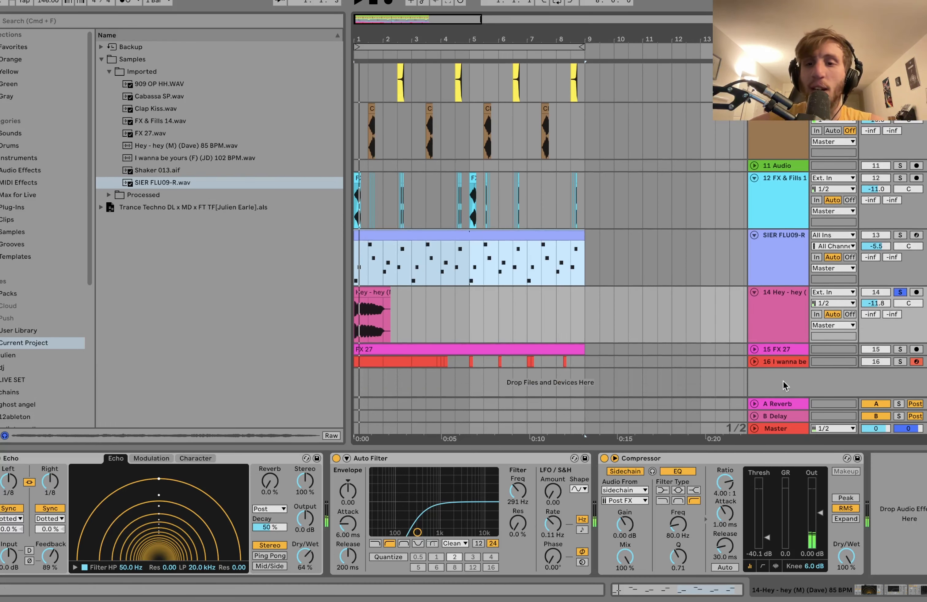
click(765, 352)
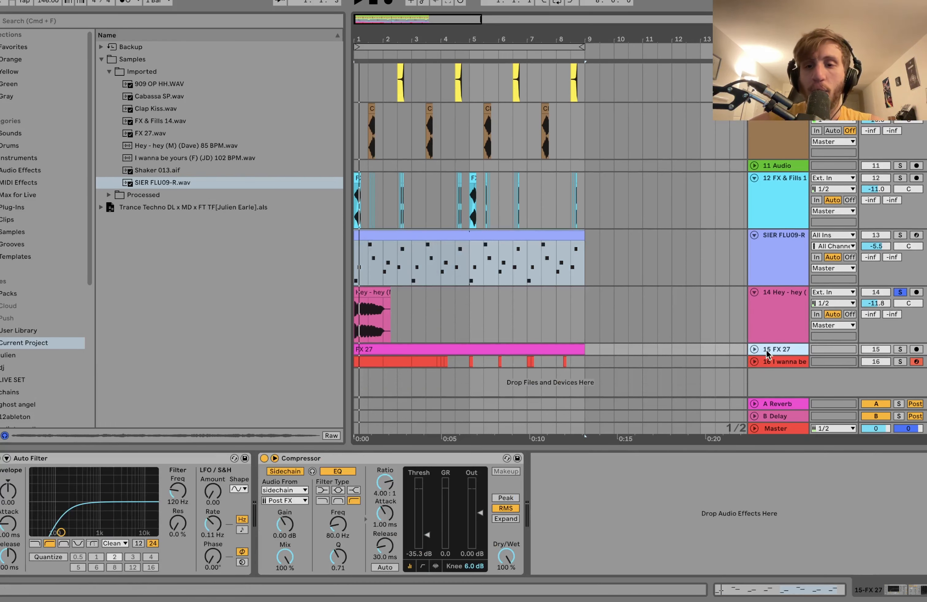
click(899, 350)
key(space)
click(754, 349)
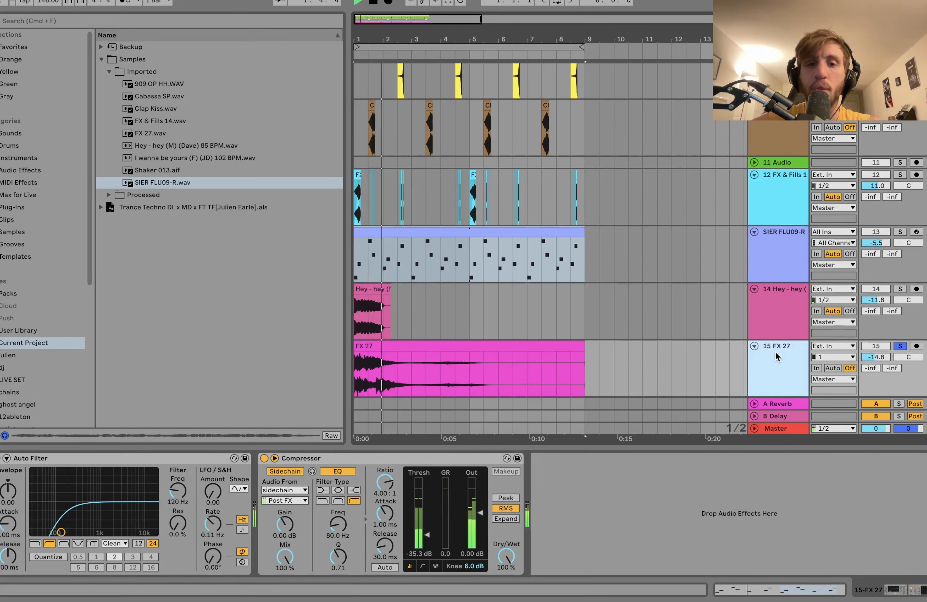
key(space)
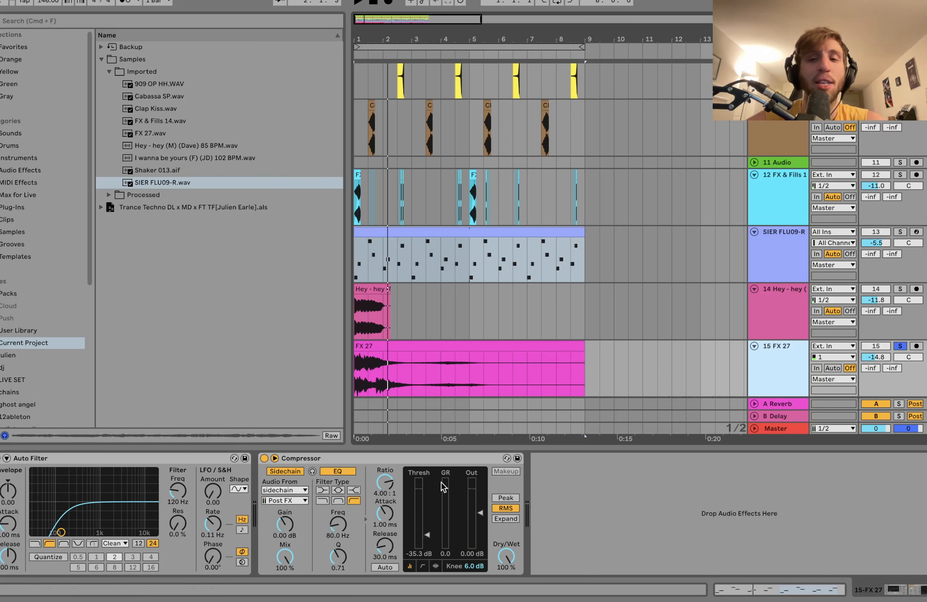
click(900, 347)
key(space)
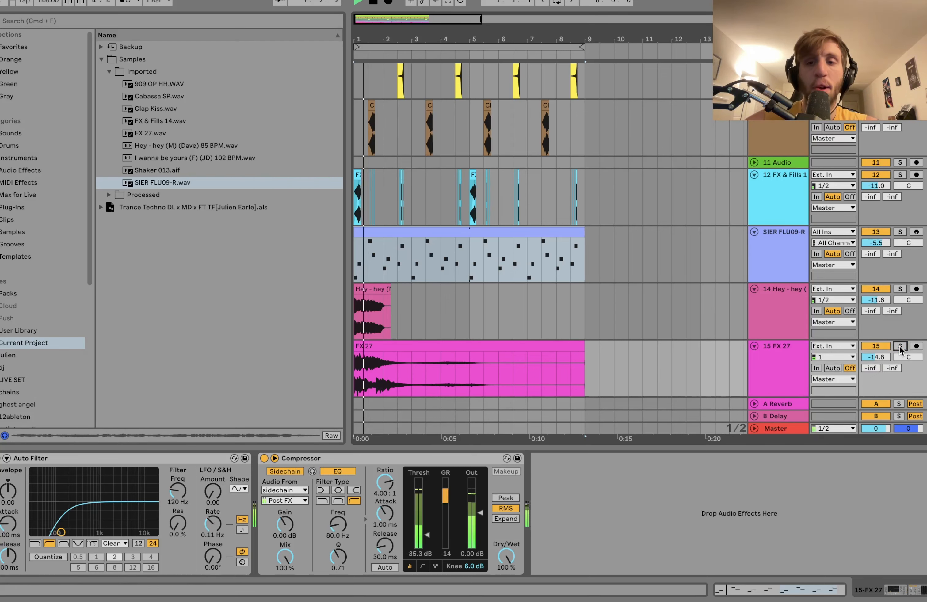
Step: Unfold the I wanna be yours vocal track, solo it and play it
scroll(898, 346, down, 2)
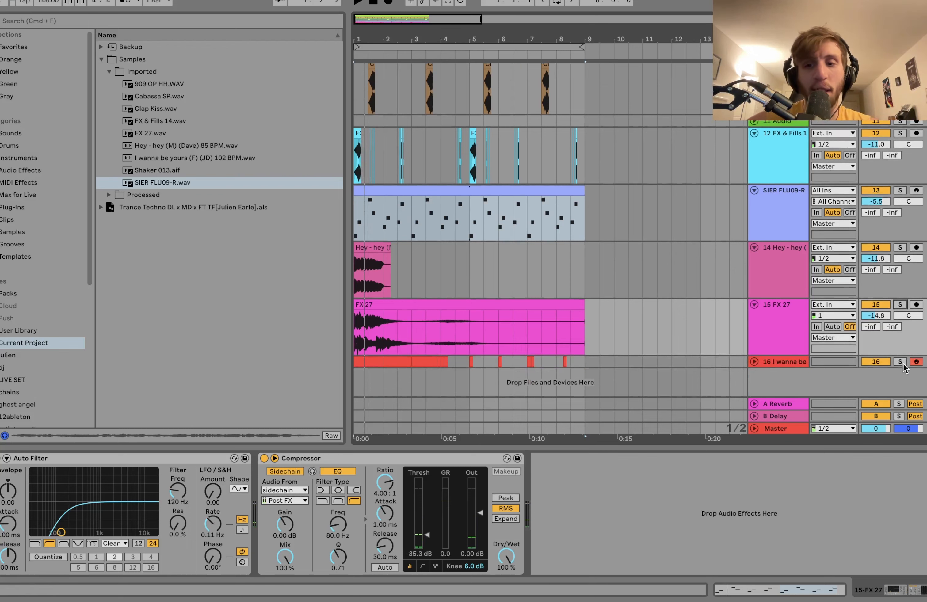
click(900, 362)
click(768, 359)
click(755, 361)
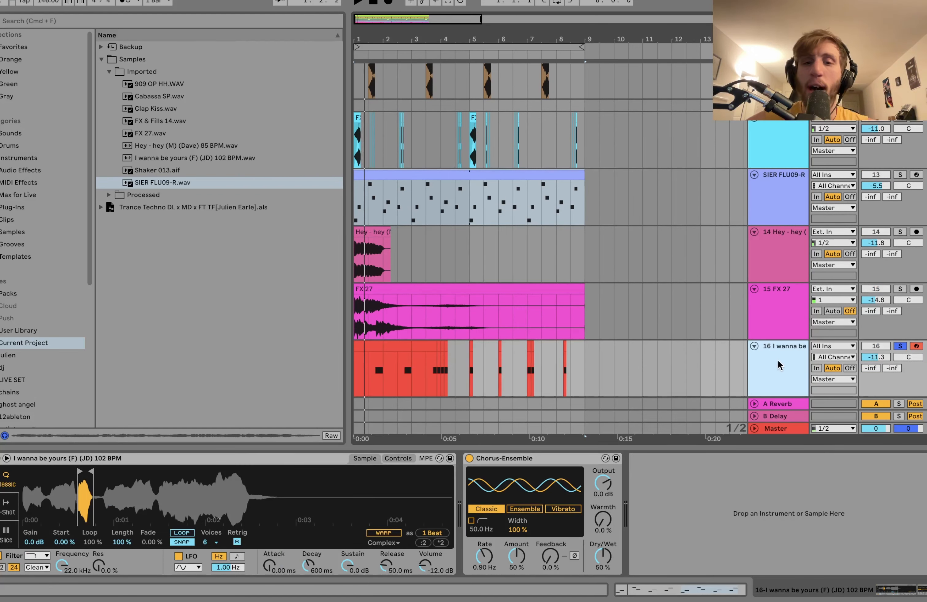
click(899, 346)
key(space)
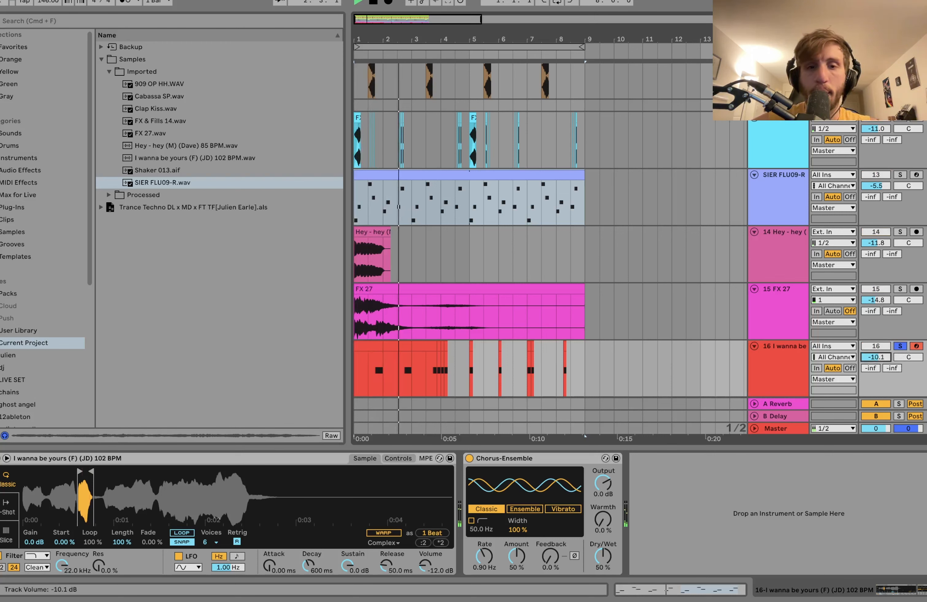
Step: Play the I wanna be yours track within the full mix and set its volume to -11.3 dB
click(900, 346)
click(900, 347)
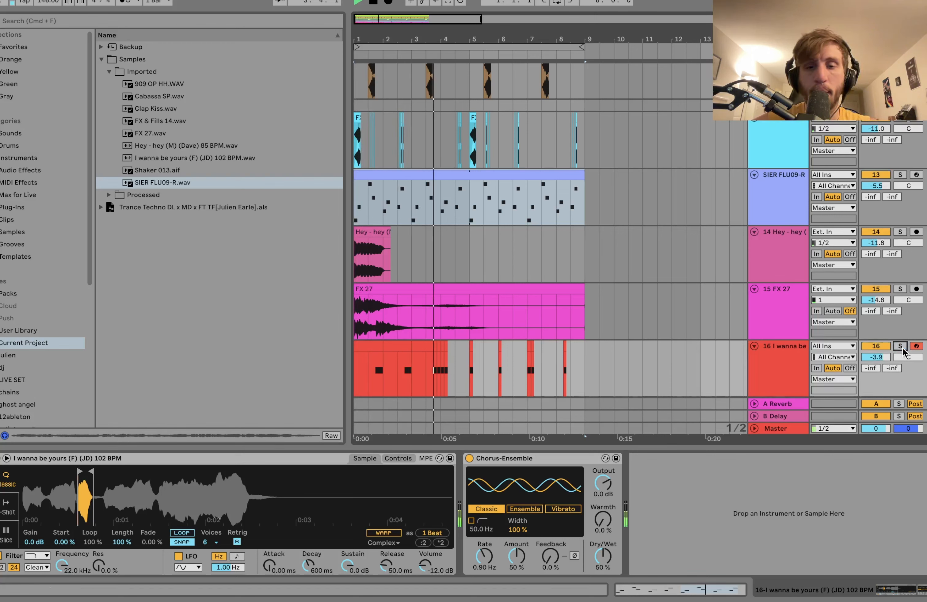
drag(884, 358, 885, 368)
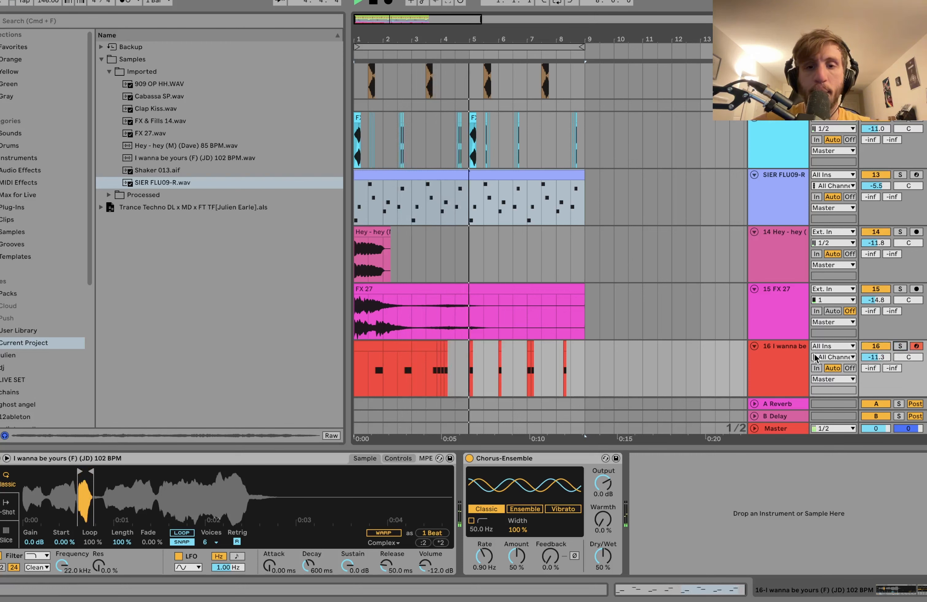
click(782, 359)
key(space)
Step: Solo the I wanna be yours vocal track again and play it from bar 5
click(900, 347)
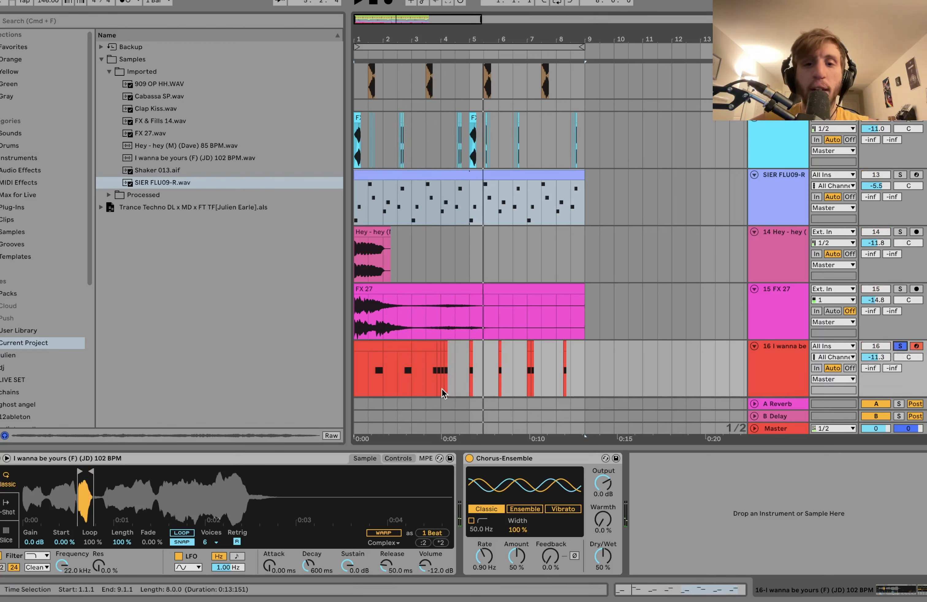
click(469, 388)
key(space)
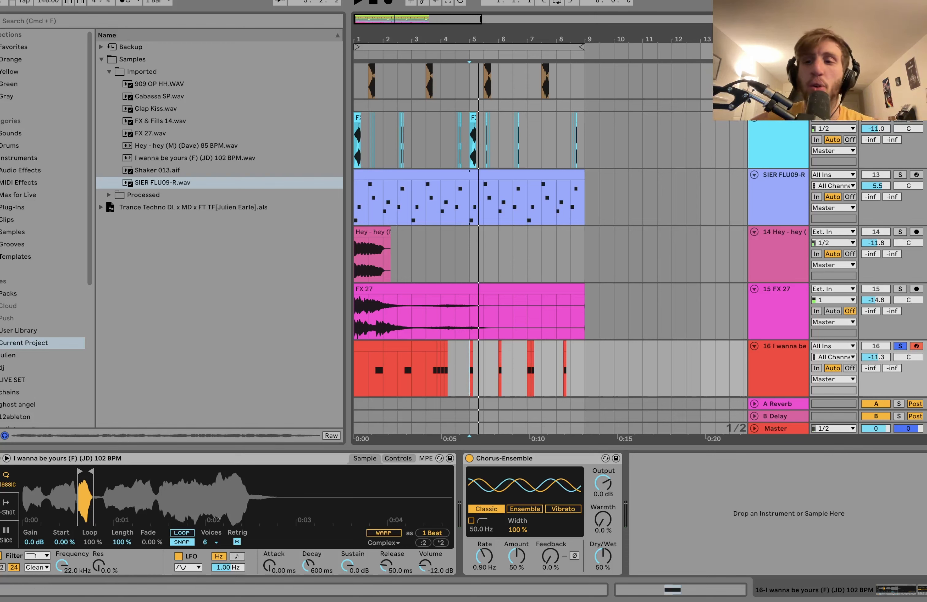
Step: Unsolo the vocal track and select the imported sample I wanna be yours (F) (JD) 102 BPM.wav for preview
click(899, 347)
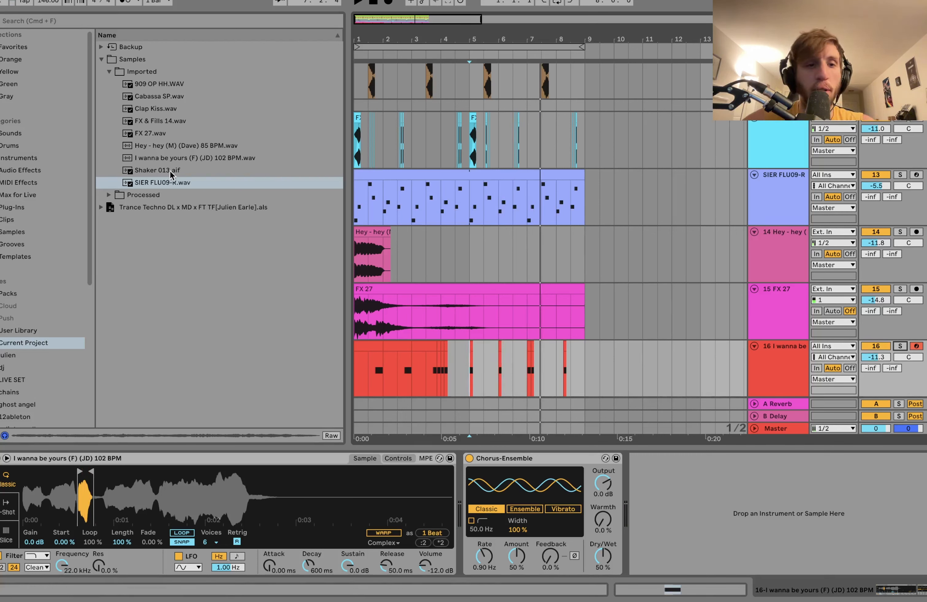
click(172, 159)
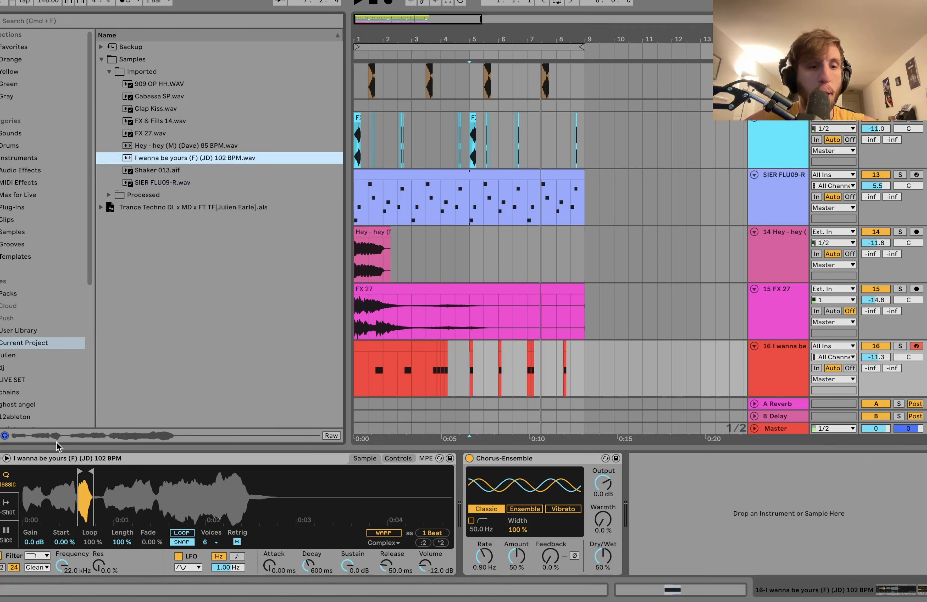